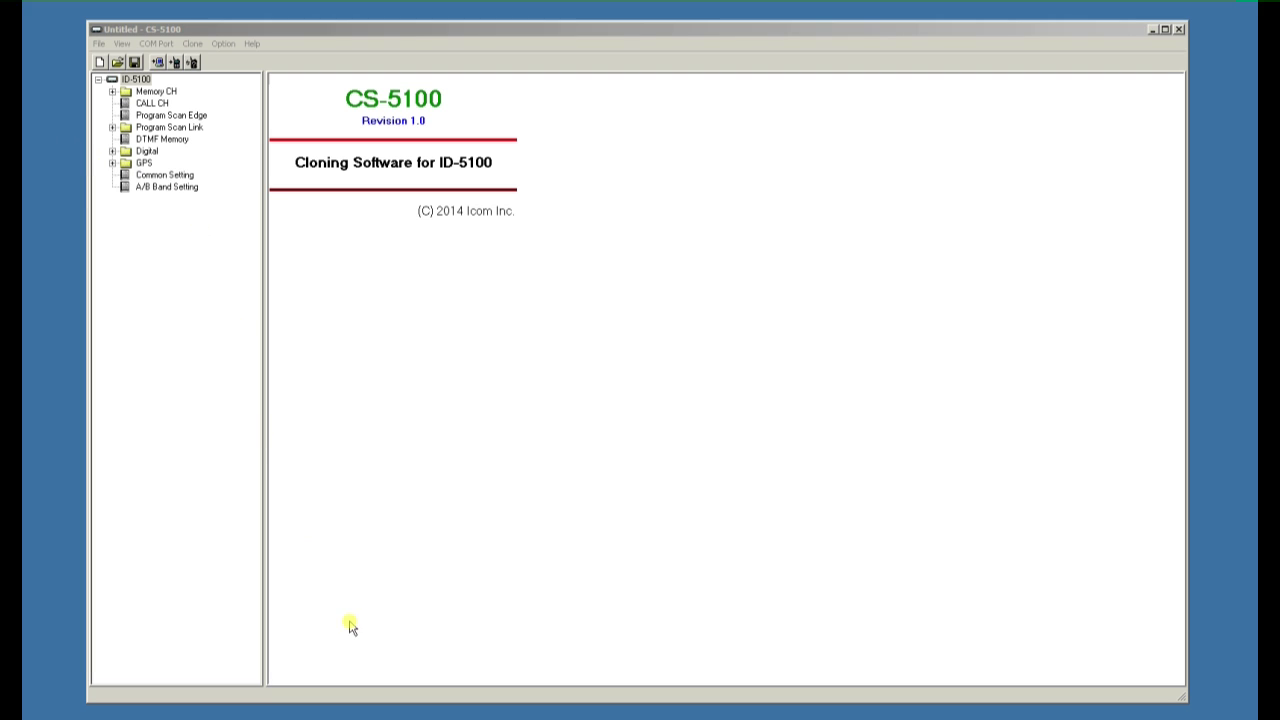
- Locate the ID-5100E repeater list and setting data on Icom's software downloads web page, then return to the cloning software
{"action": "left_click", "coordinate": [376, 716]}
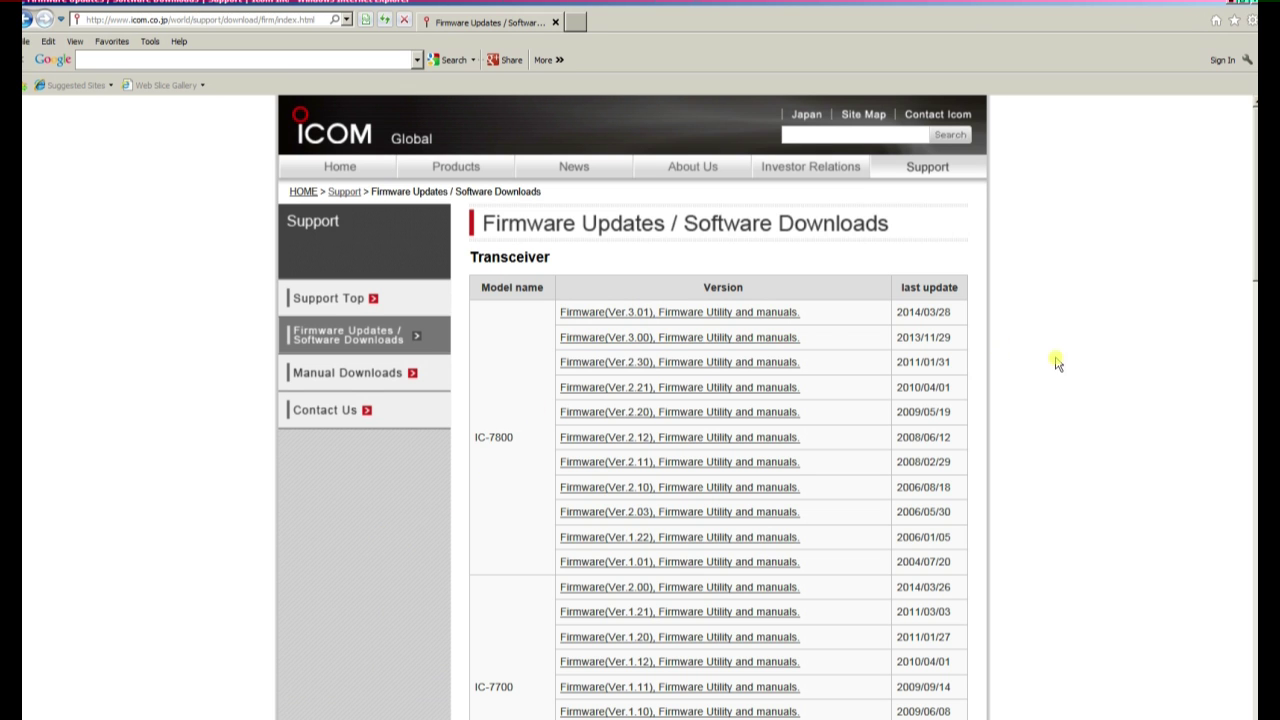
{"action": "scroll", "coordinate": [1094, 407], "scroll_direction": "down", "scroll_amount": 1}
{"action": "scroll", "coordinate": [1094, 407], "scroll_direction": "down", "scroll_amount": 8}
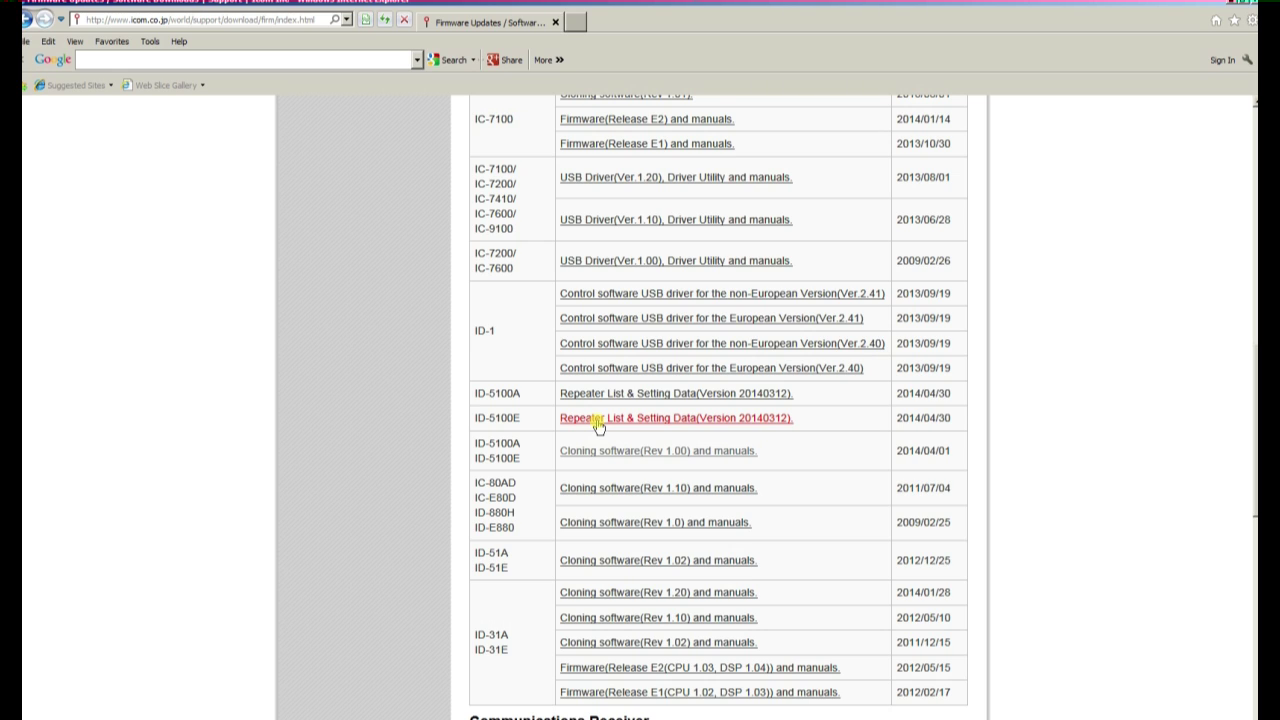
{"action": "left_click", "coordinate": [1232, 5]}
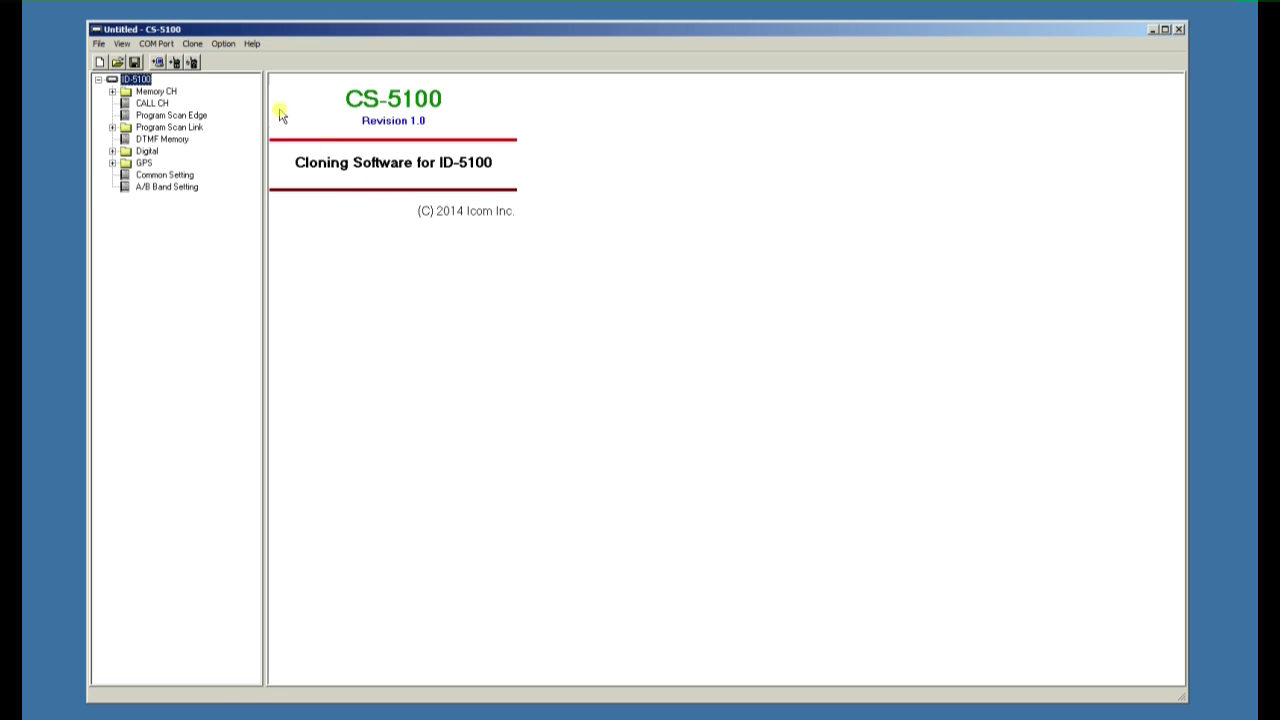
- Open the data file 5100_EUR_140311.icf from the Desktop
{"action": "left_click", "coordinate": [98, 44]}
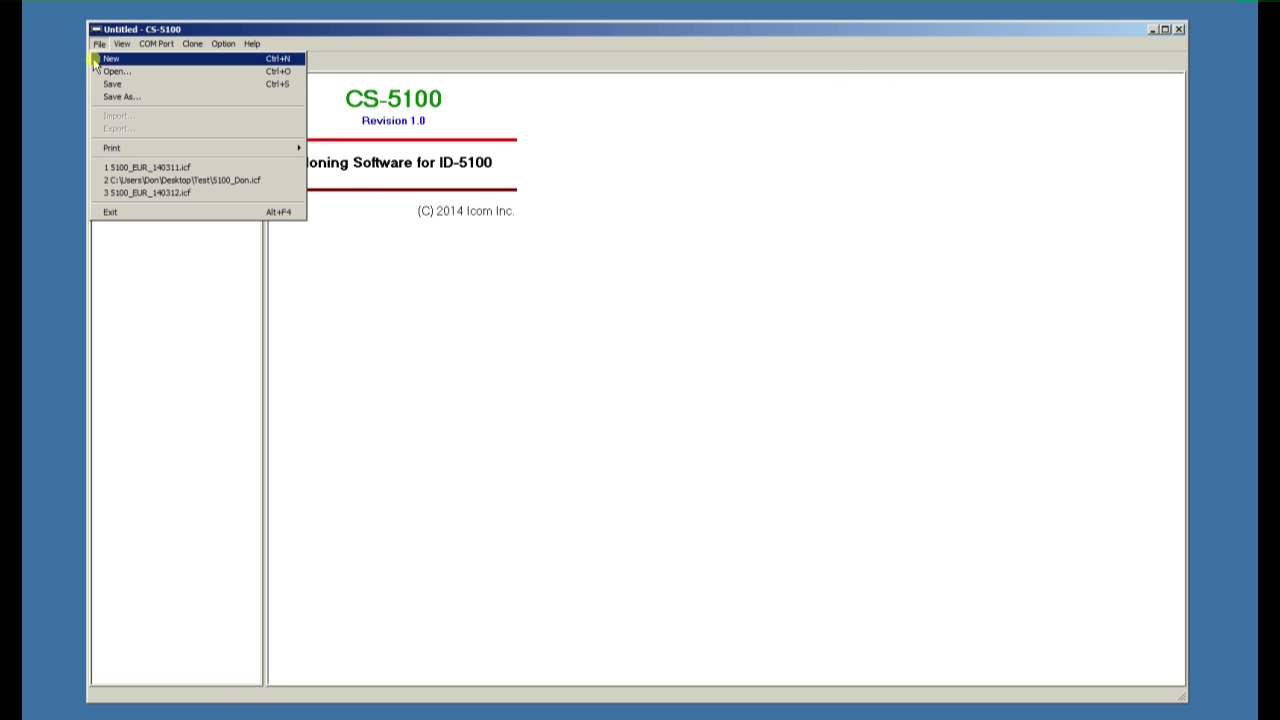
{"action": "left_click", "coordinate": [110, 71]}
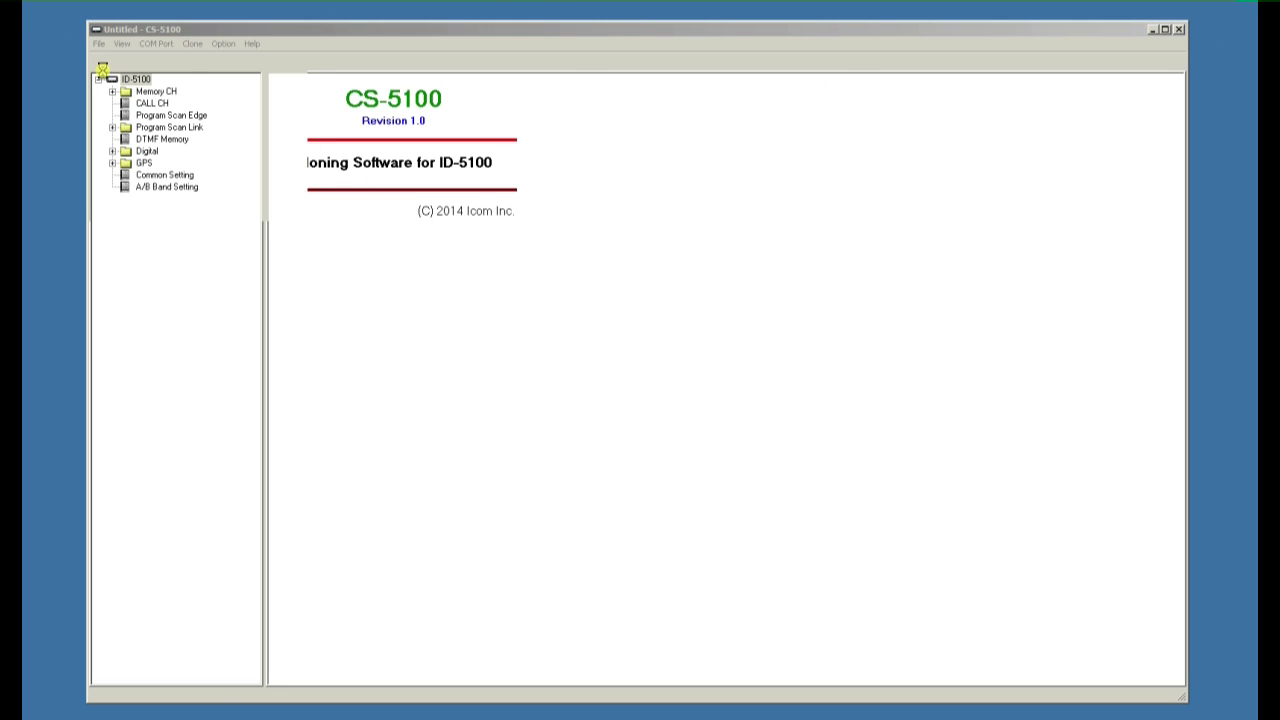
{"action": "left_click_drag", "start_coordinate": [690, 452], "coordinate": [687, 538]}
{"action": "double_click", "coordinate": [580, 500]}
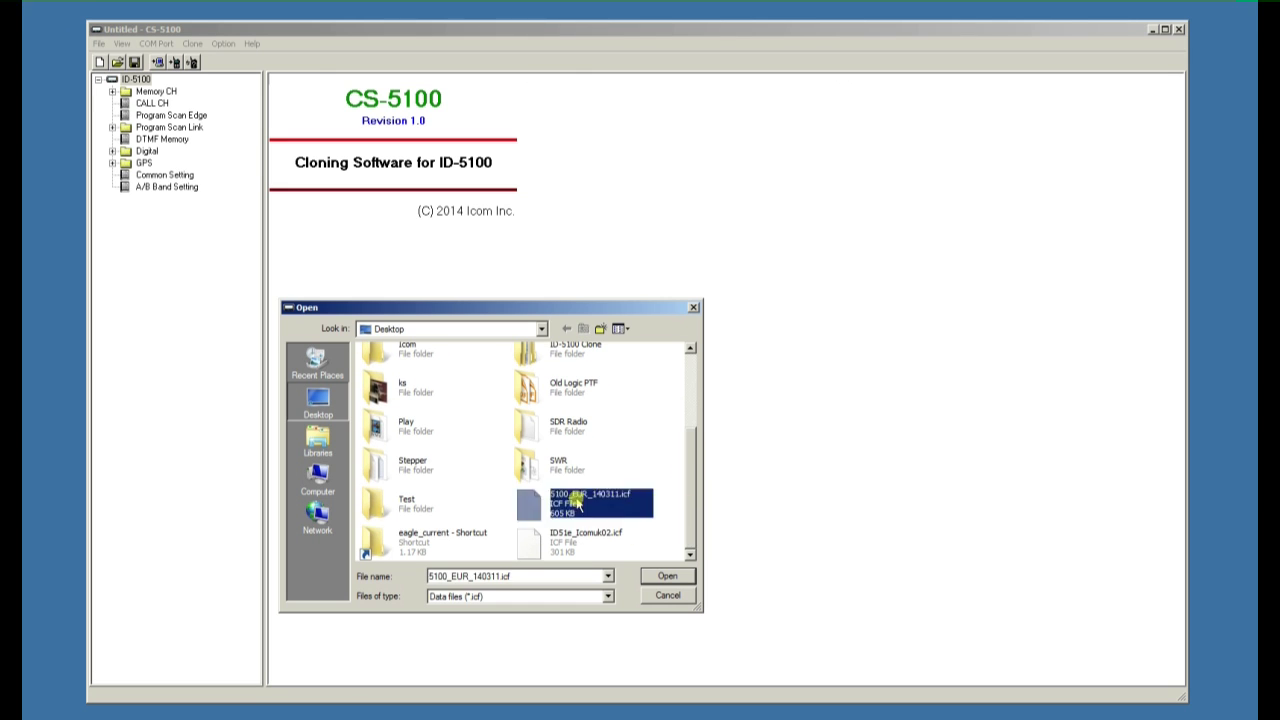
- Review the digital repeater list groups, including Europe Southern, UK and UK(FM), and collapse the list again
{"action": "left_click", "coordinate": [112, 151]}
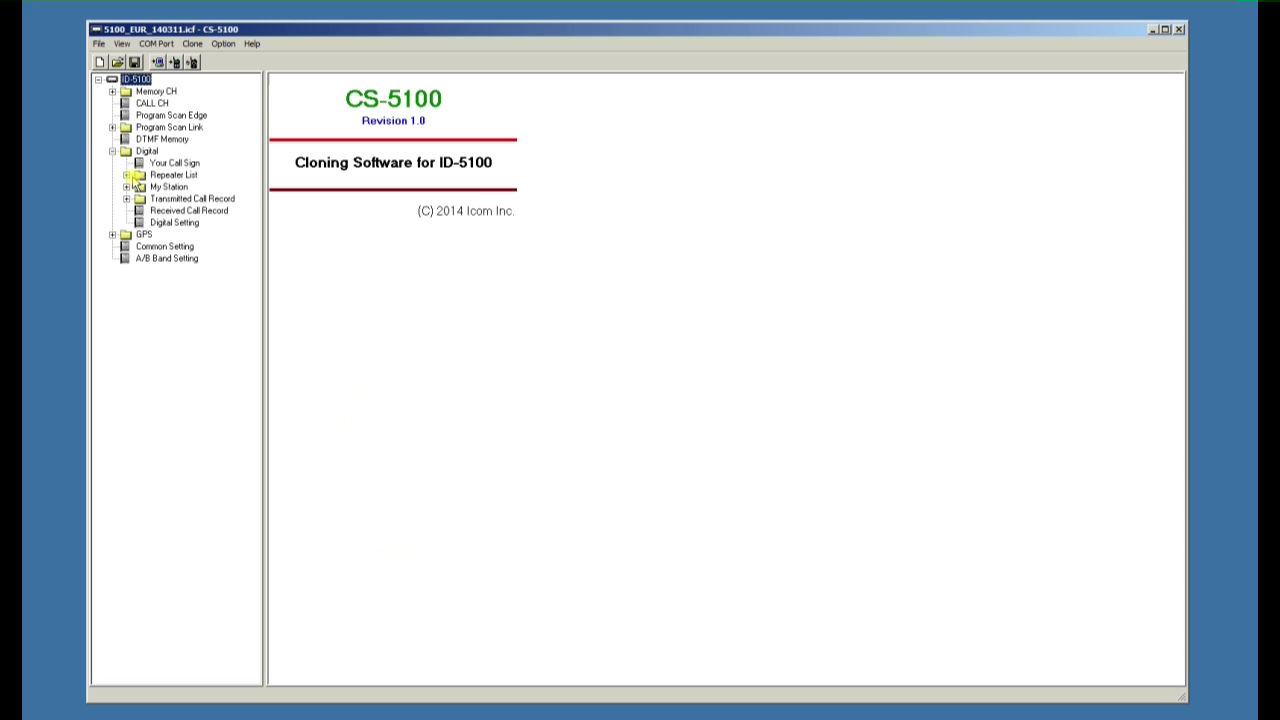
{"action": "left_click", "coordinate": [128, 175]}
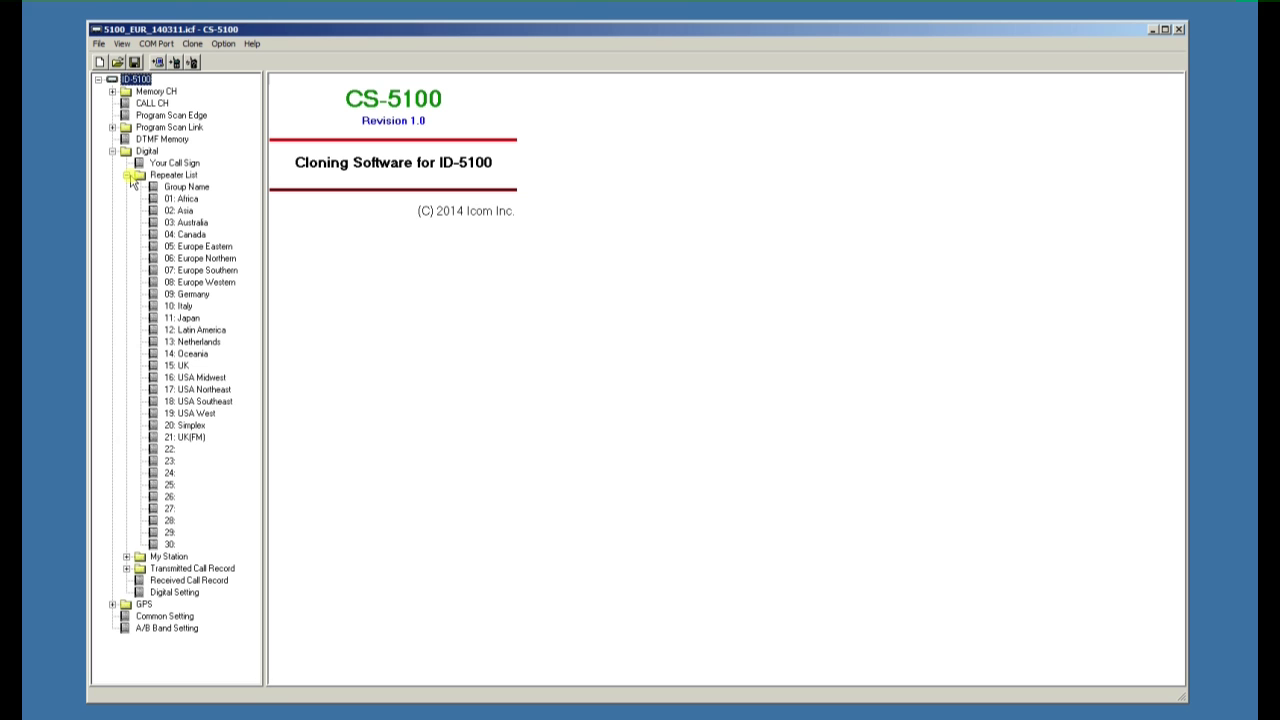
{"action": "left_click", "coordinate": [208, 270]}
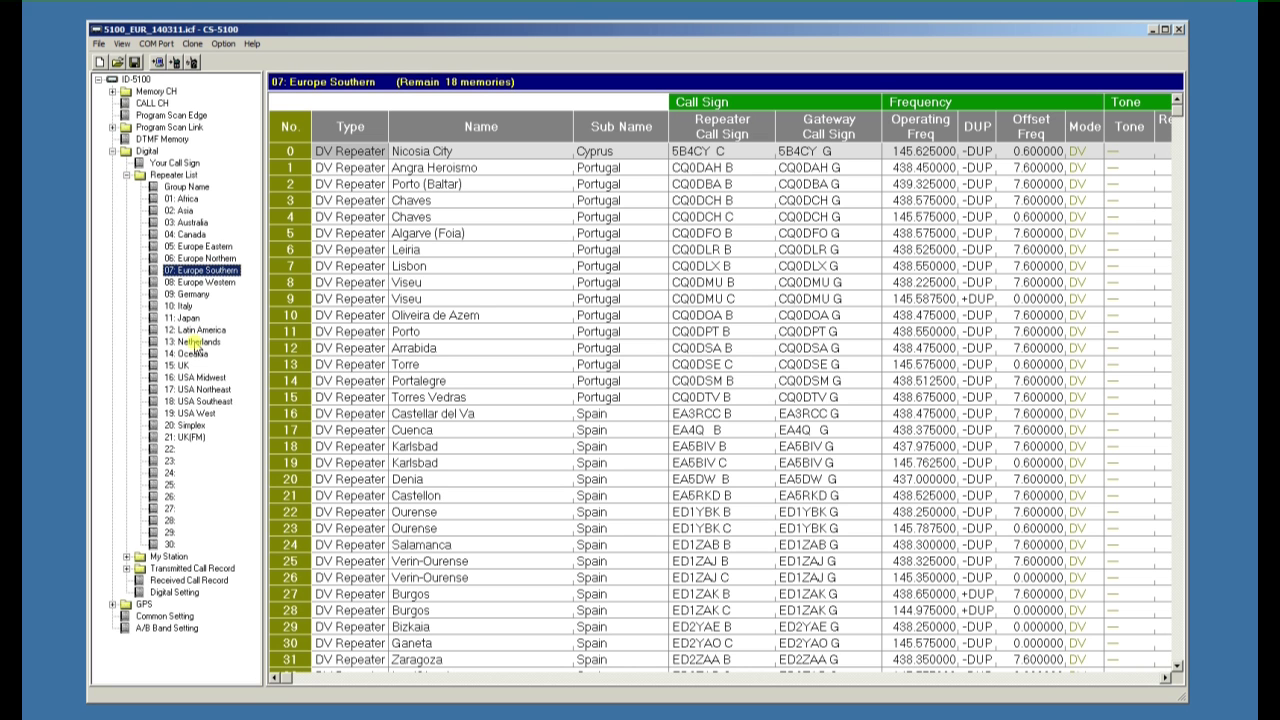
{"action": "left_click", "coordinate": [197, 342]}
{"action": "left_click", "coordinate": [180, 366]}
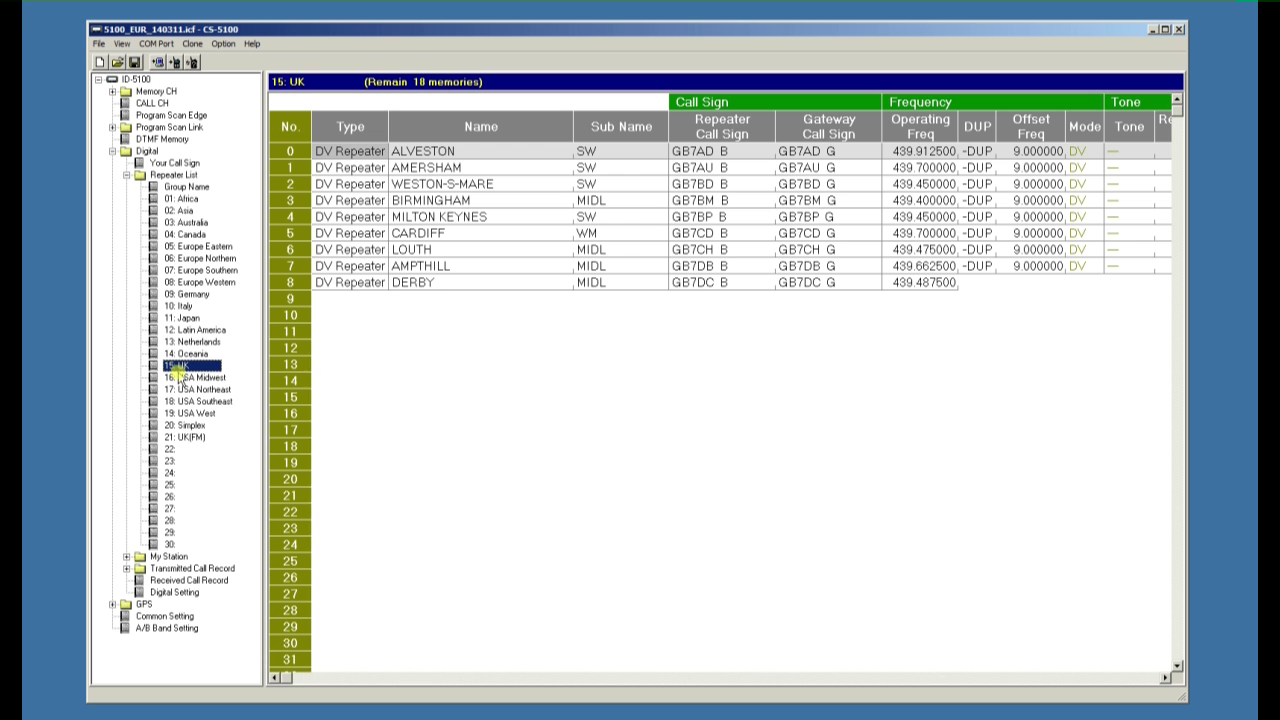
{"action": "left_click", "coordinate": [190, 438]}
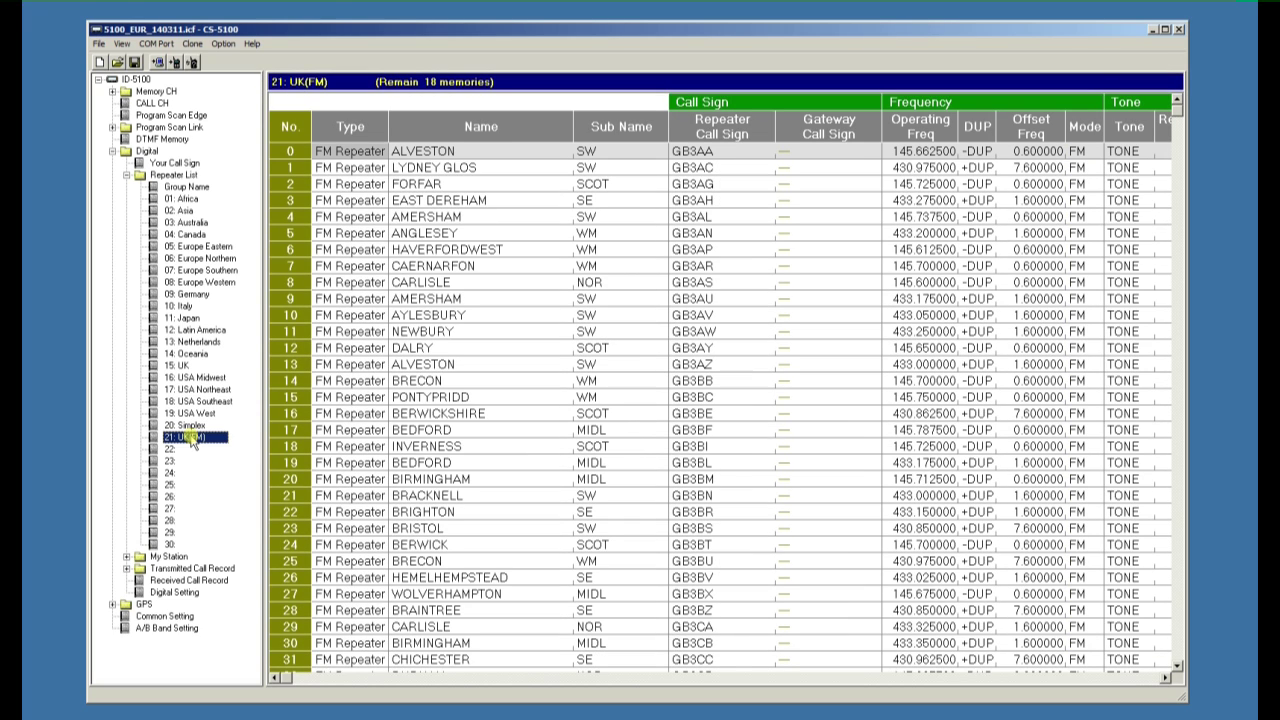
{"action": "left_click", "coordinate": [126, 175]}
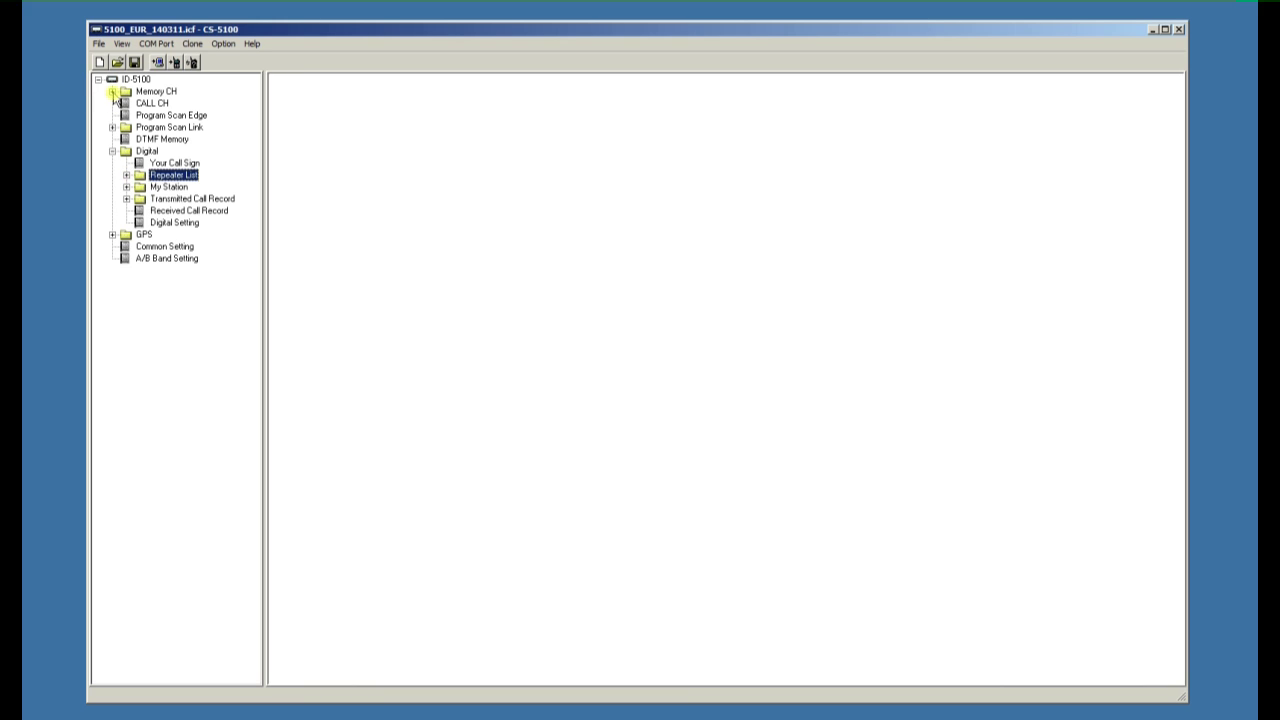
- In the memory channels 0 - 99, set channel 2's operating frequency to 145.5
{"action": "left_click", "coordinate": [112, 92]}
{"action": "left_click", "coordinate": [126, 104]}
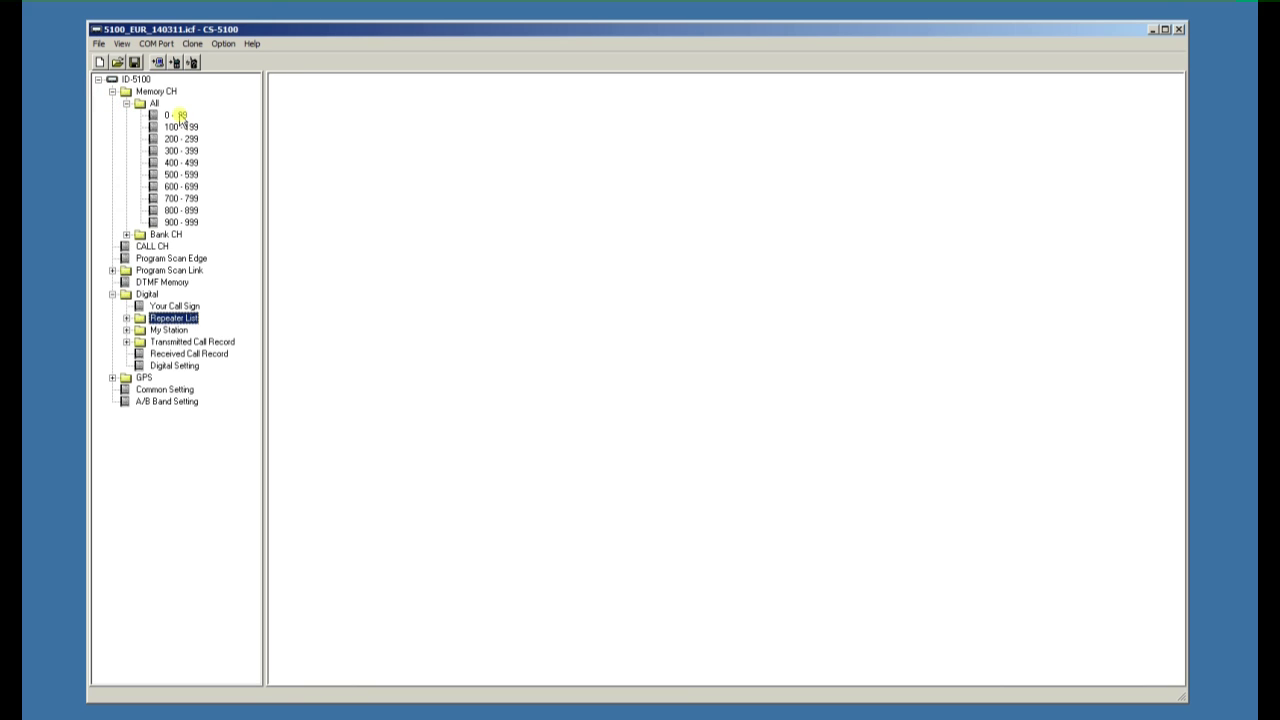
{"action": "left_click", "coordinate": [180, 116]}
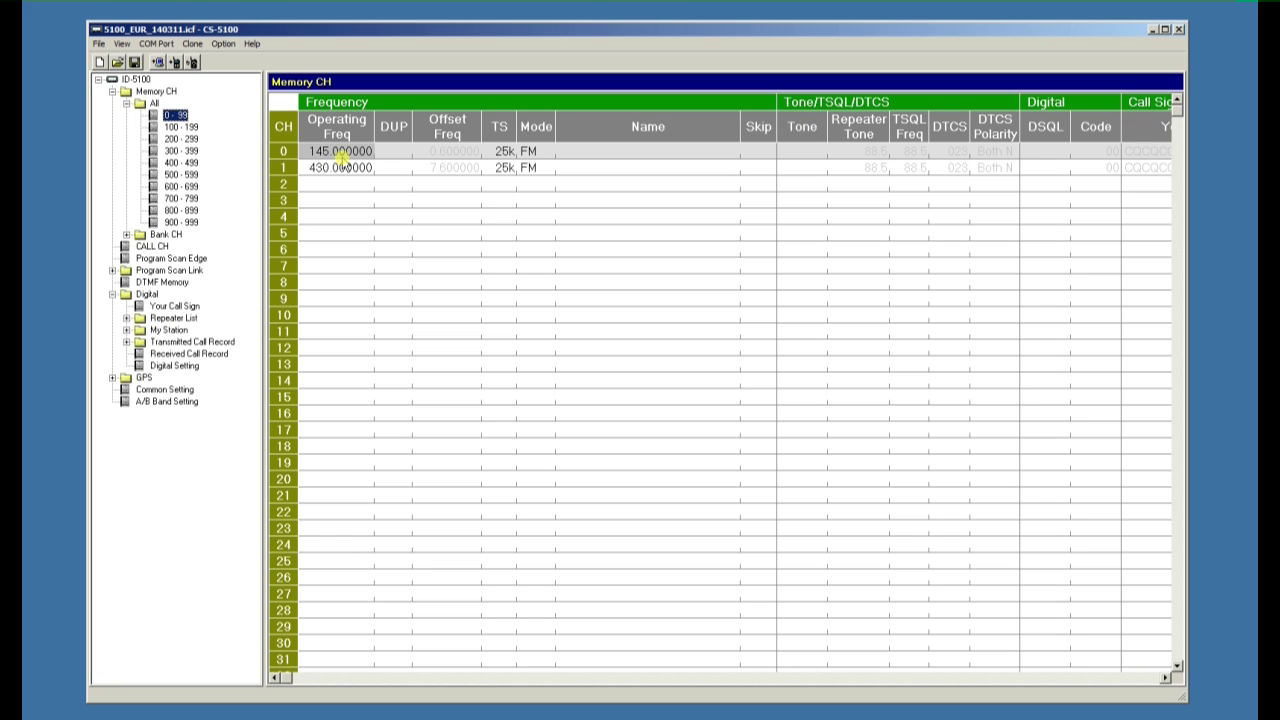
{"action": "left_click", "coordinate": [349, 188]}
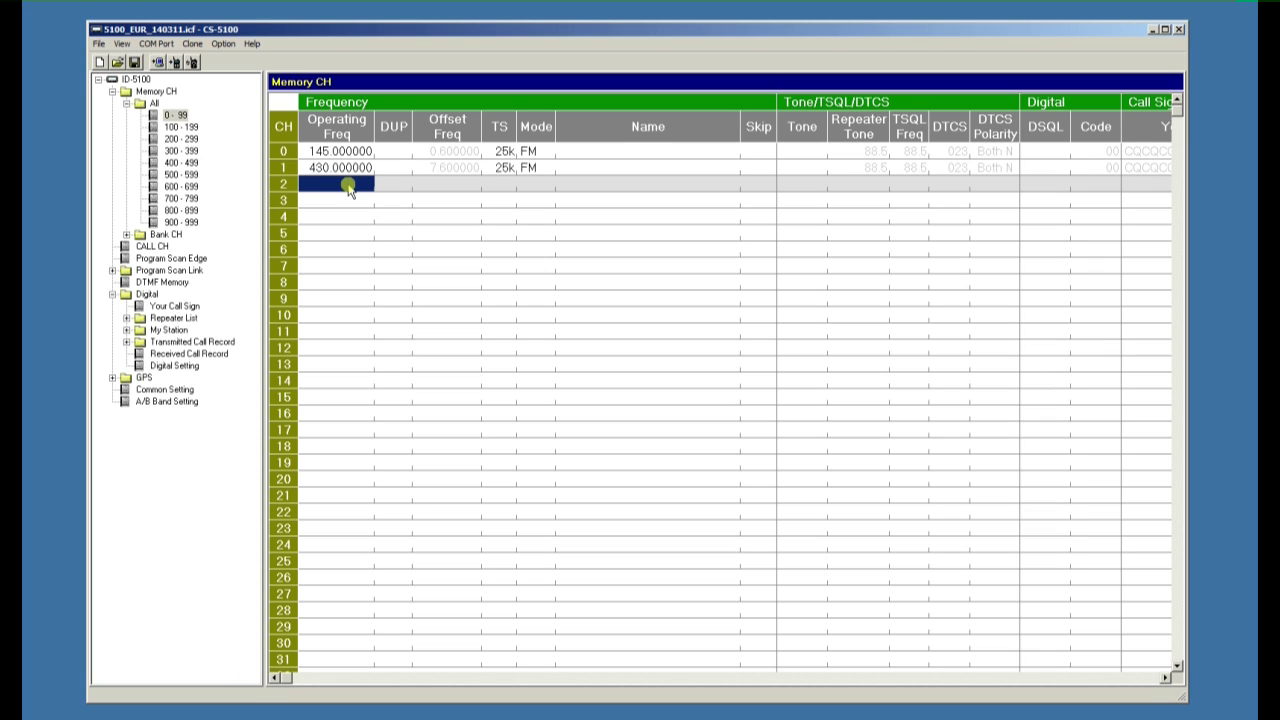
{"action": "type", "text": "145.5"}
{"action": "key", "text": "Return"}
- Name memory channel 2 "Calling Channel"
{"action": "left_click", "coordinate": [614, 186]}
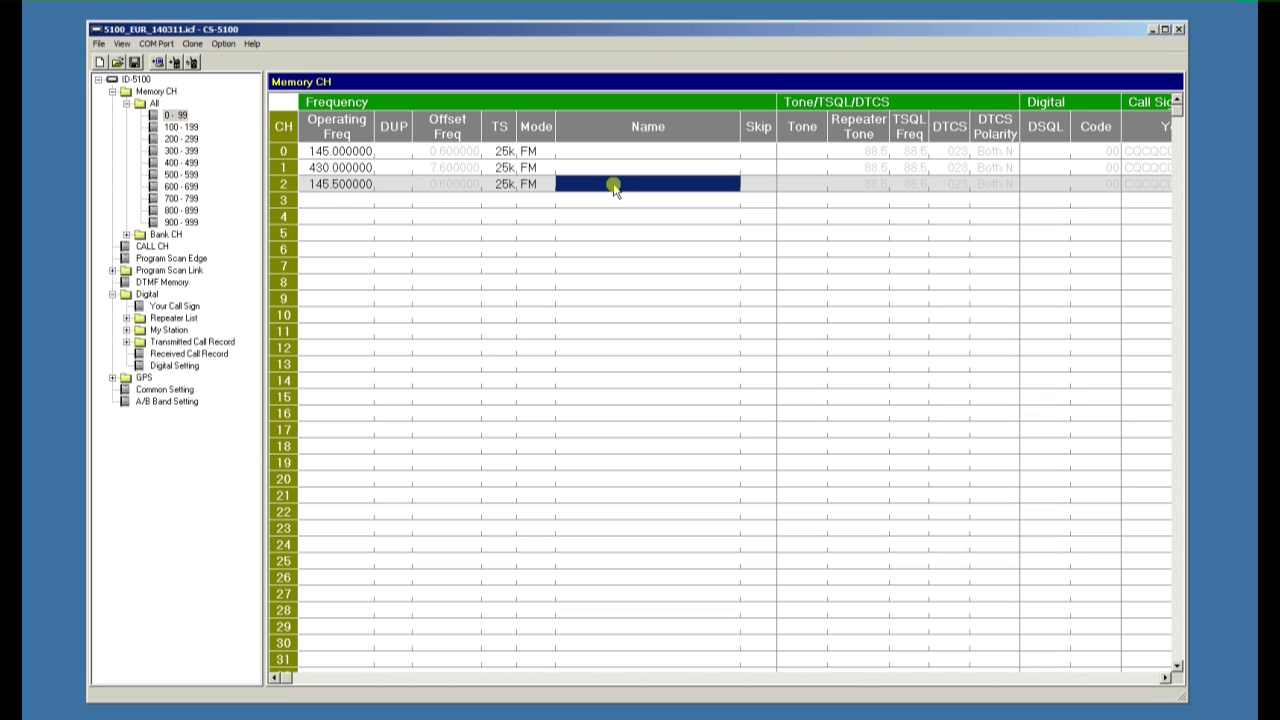
{"action": "type", "text": "Ca"}
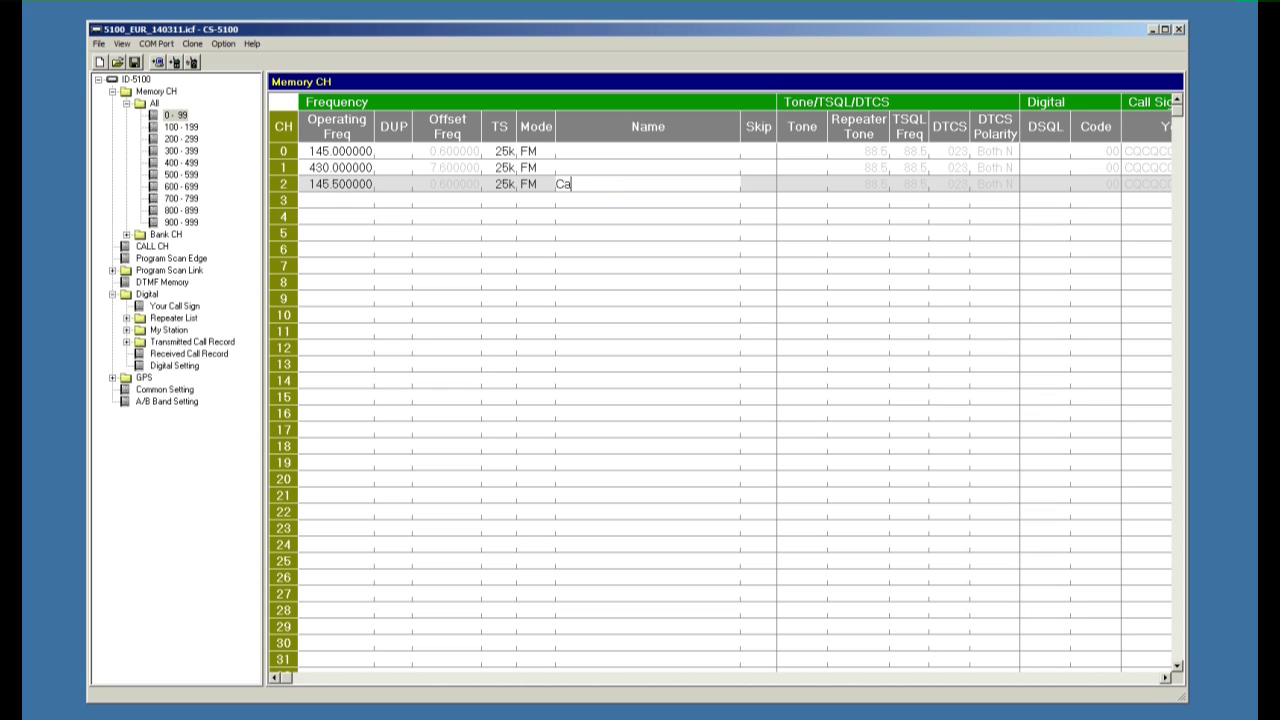
{"action": "type", "text": "lling Channel"}
{"action": "key", "text": "Return"}
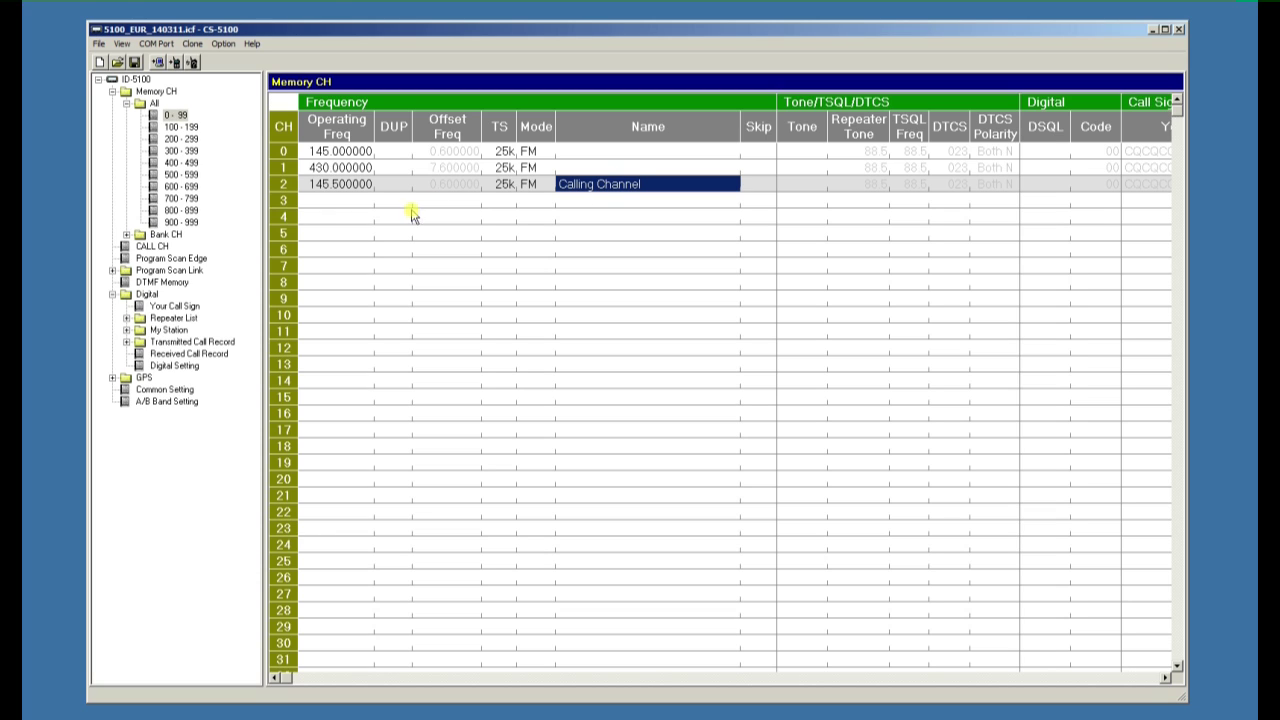
- Set memory channel 3's operating frequency to 145.625 with duplex -DUP
{"action": "left_click", "coordinate": [352, 203]}
{"action": "type", "text": "1"}
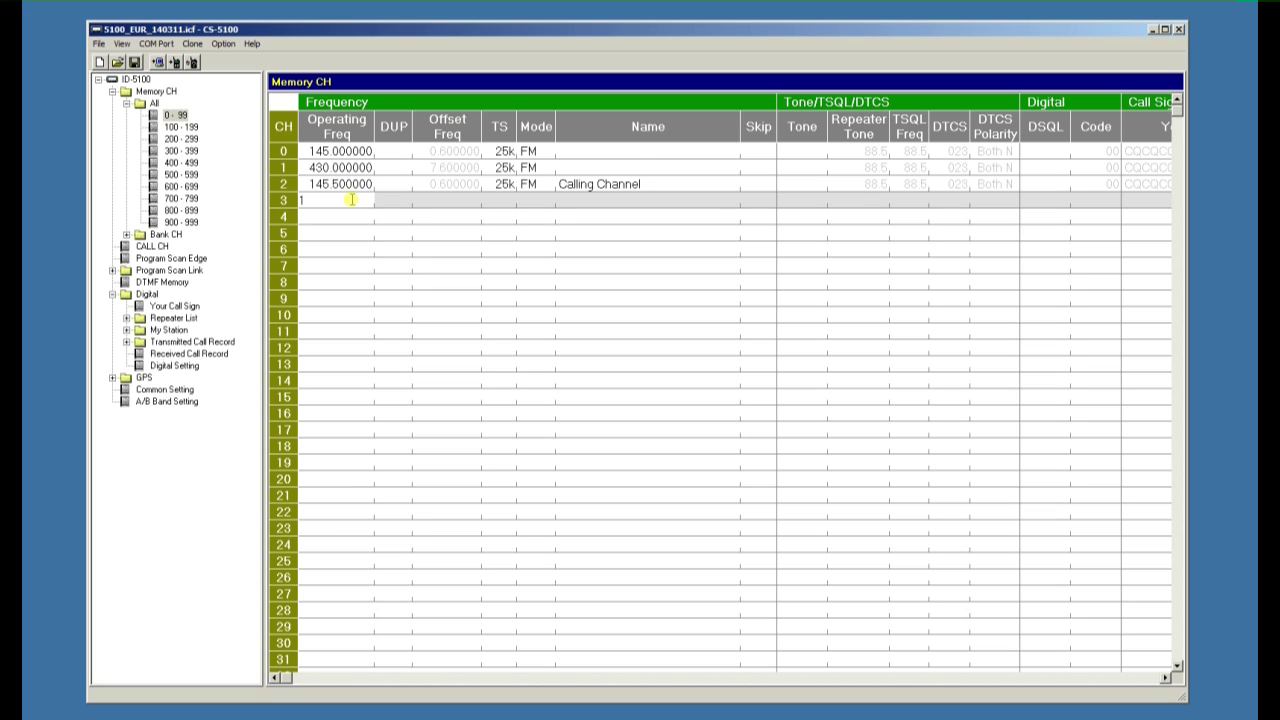
{"action": "type", "text": "45.625"}
{"action": "key", "text": "Return"}
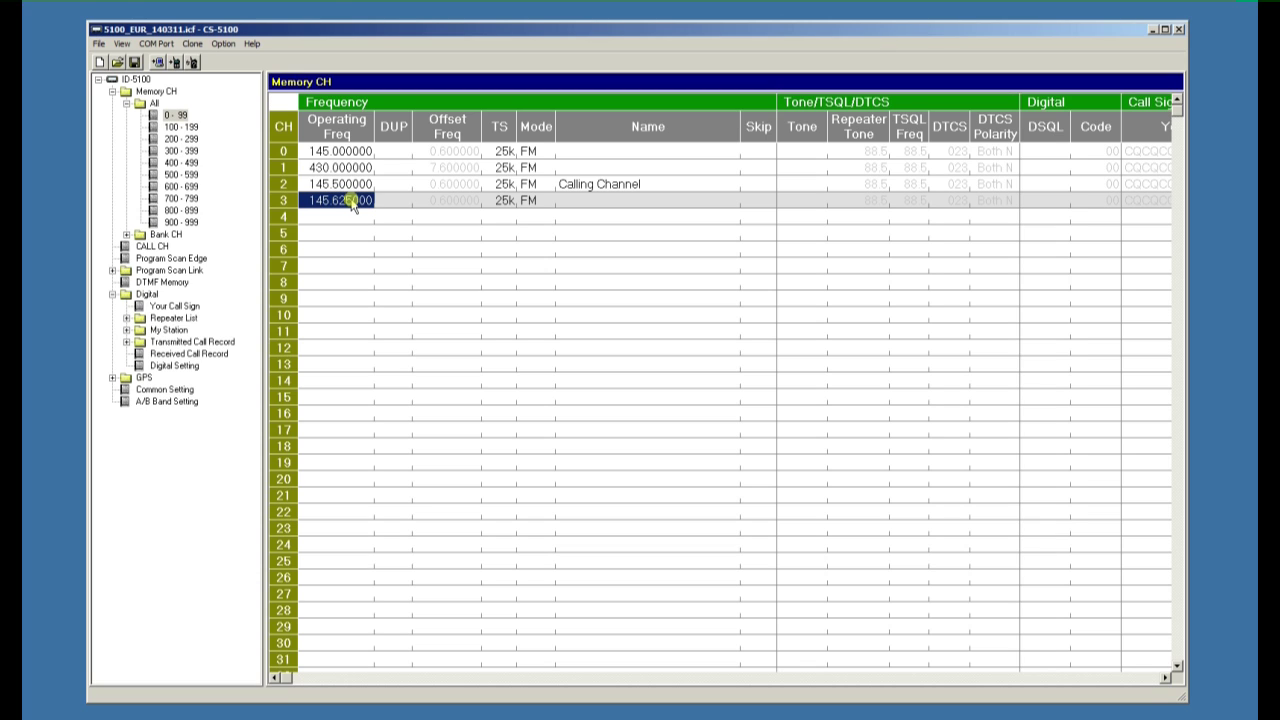
{"action": "left_click", "coordinate": [400, 200]}
{"action": "left_click", "coordinate": [400, 200]}
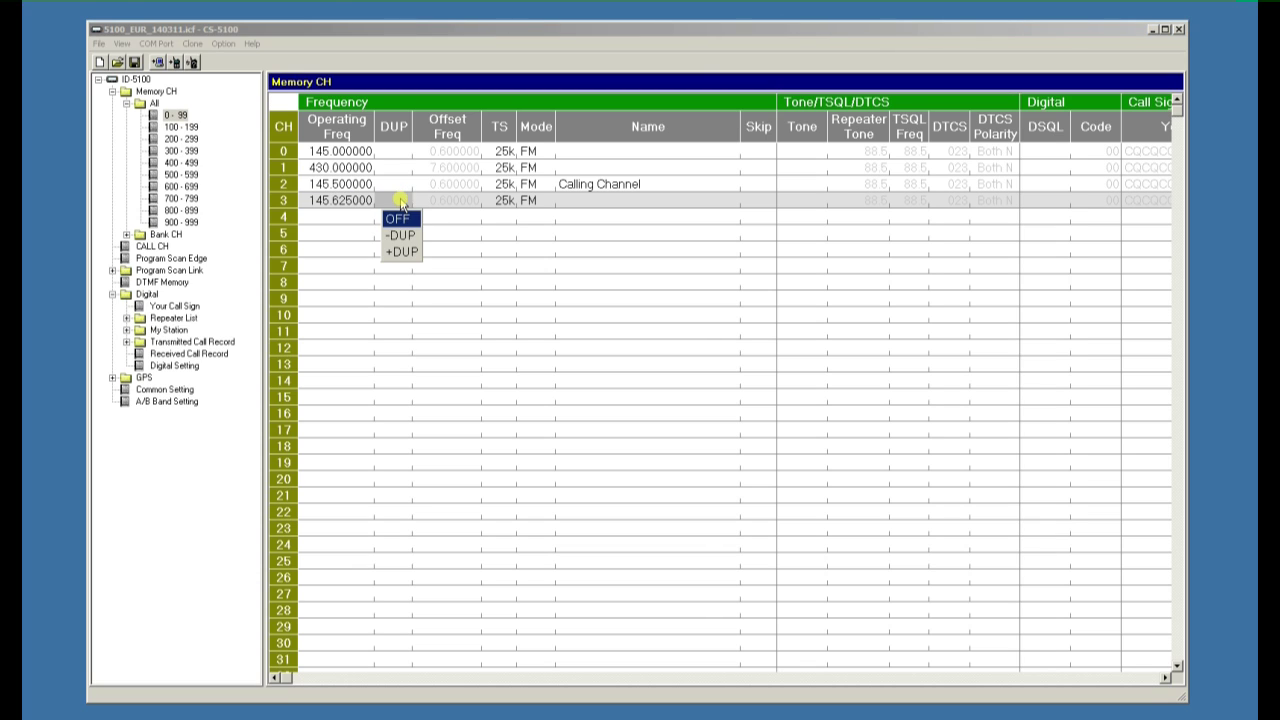
{"action": "left_click", "coordinate": [399, 234]}
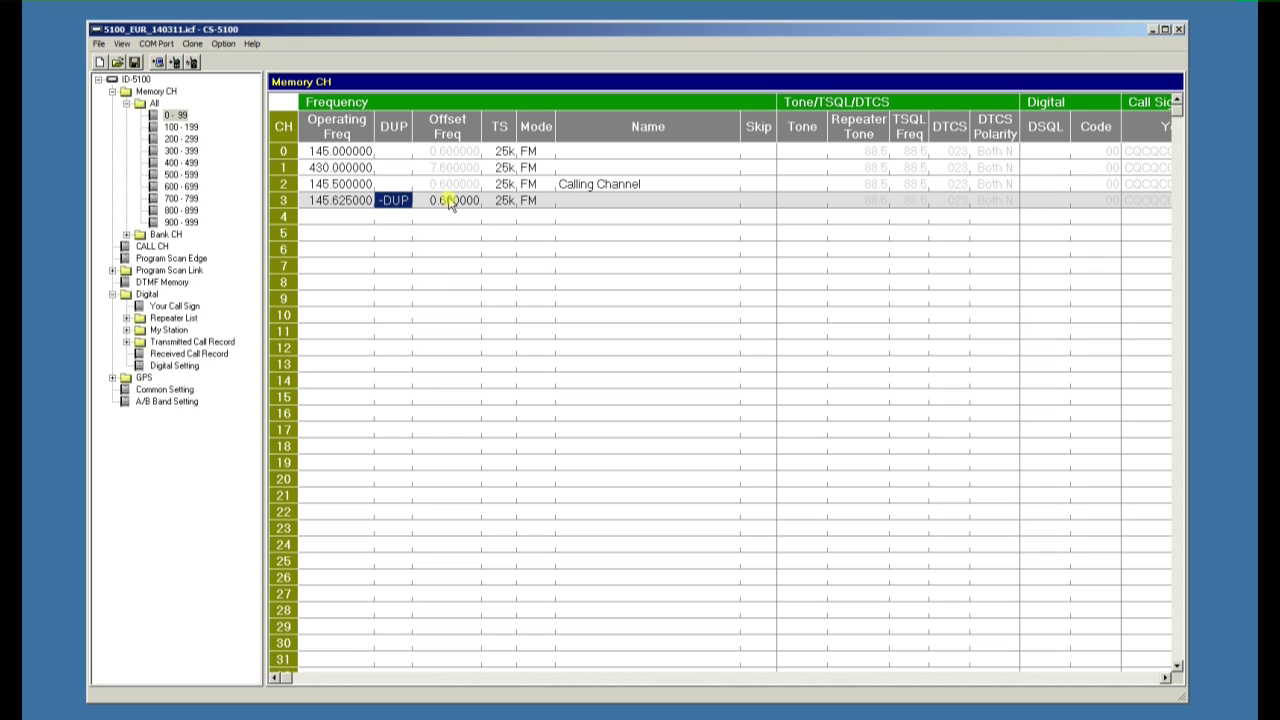
- Set channel 3's tuning step to 12.5k and its mode to FM-N
{"action": "left_click", "coordinate": [503, 200]}
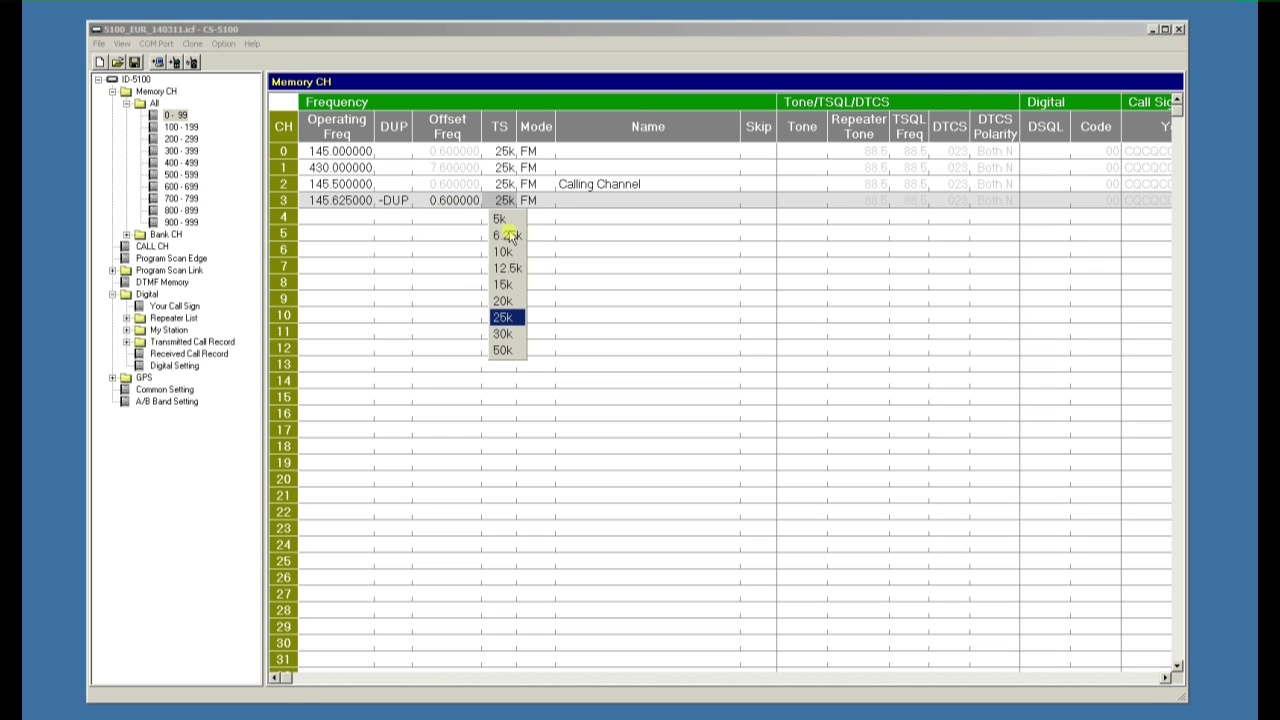
{"action": "left_click", "coordinate": [506, 268]}
{"action": "left_click", "coordinate": [530, 200]}
{"action": "left_click", "coordinate": [530, 200]}
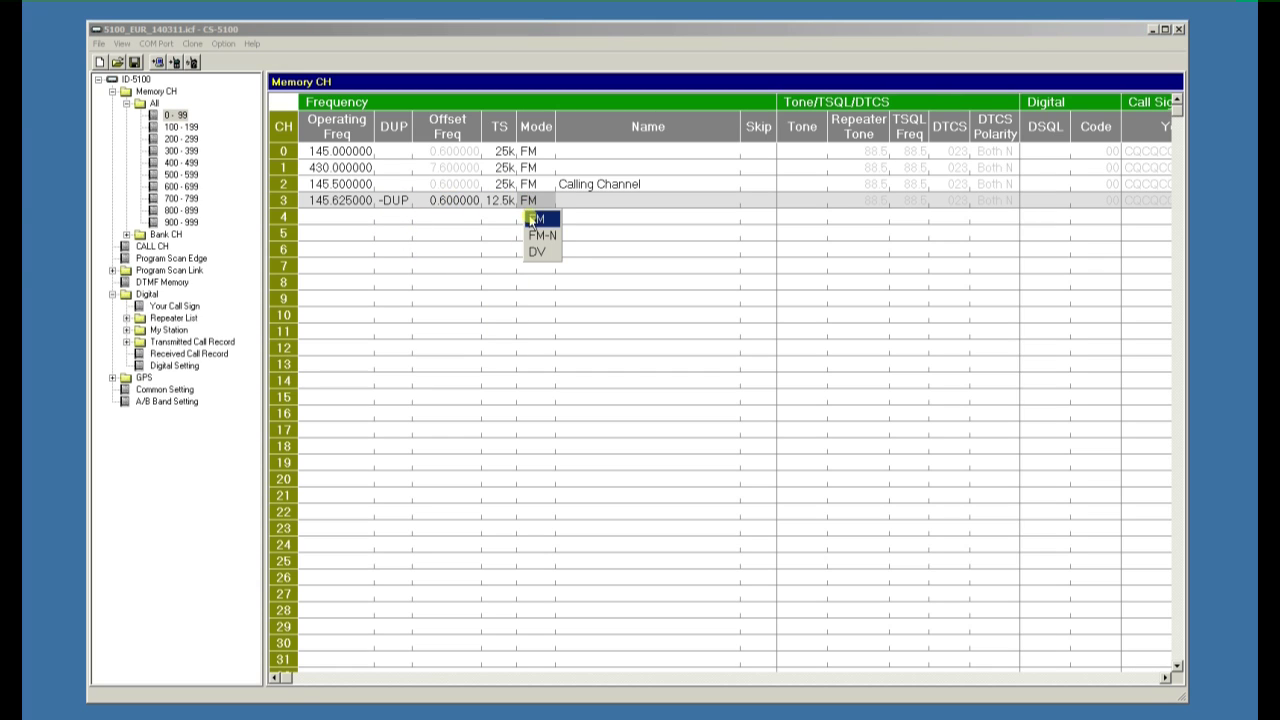
{"action": "left_click", "coordinate": [541, 235]}
- Name memory channel 3 "VHF Repeater"
{"action": "left_click", "coordinate": [578, 202]}
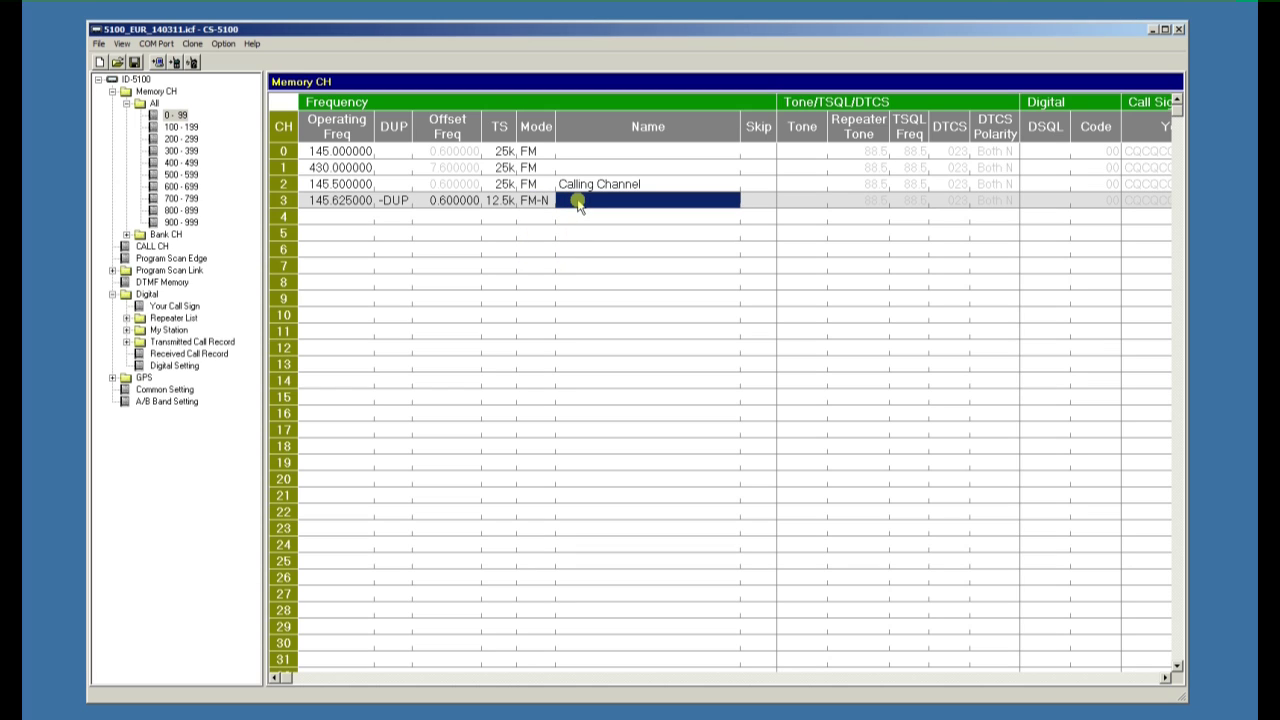
{"action": "type", "text": "VHF"}
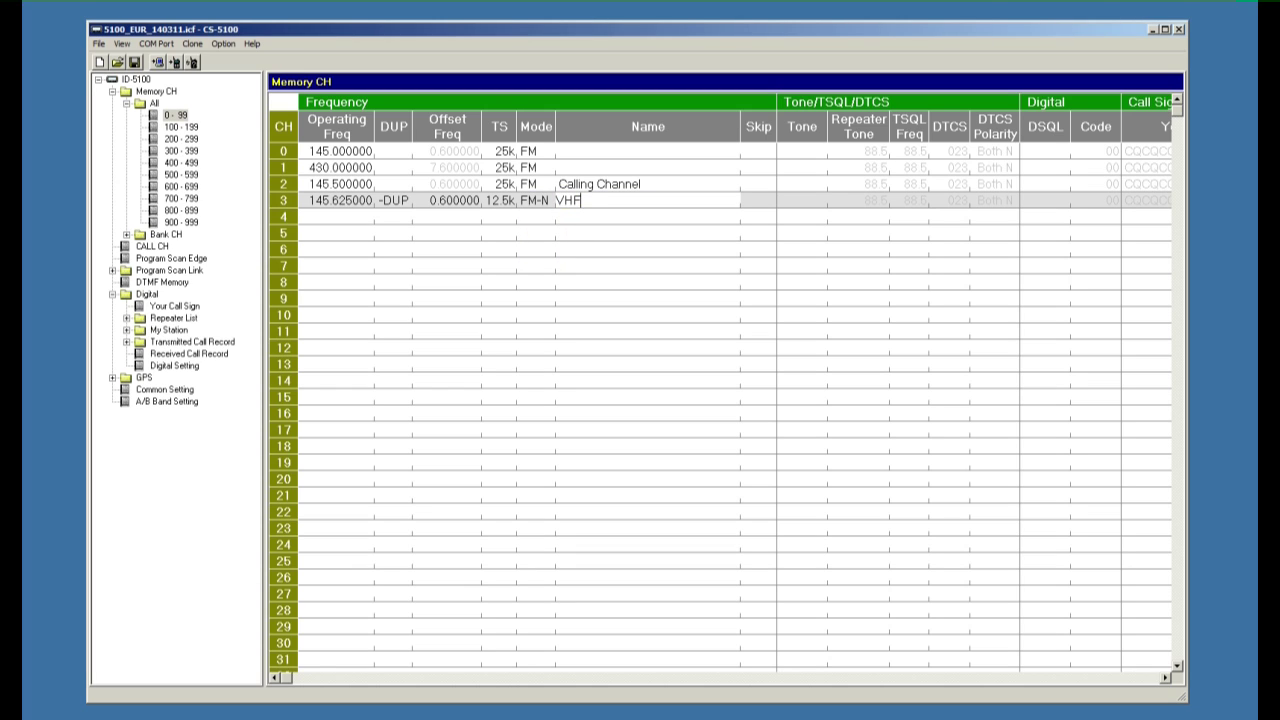
{"action": "type", "text": " Repeater"}
{"action": "key", "text": "Return"}
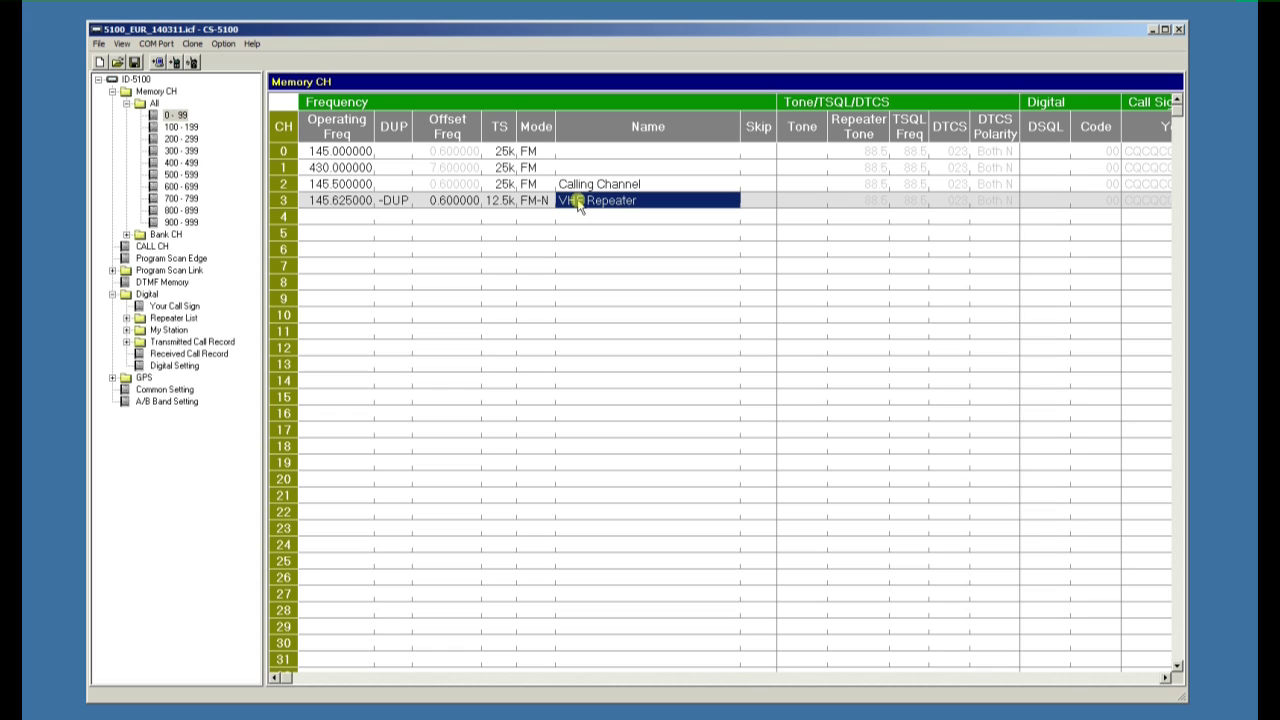
- Set memory channel 4's operating frequency to 439.7 with duplex -DUP and an offset frequency of 9
{"action": "left_click", "coordinate": [338, 219]}
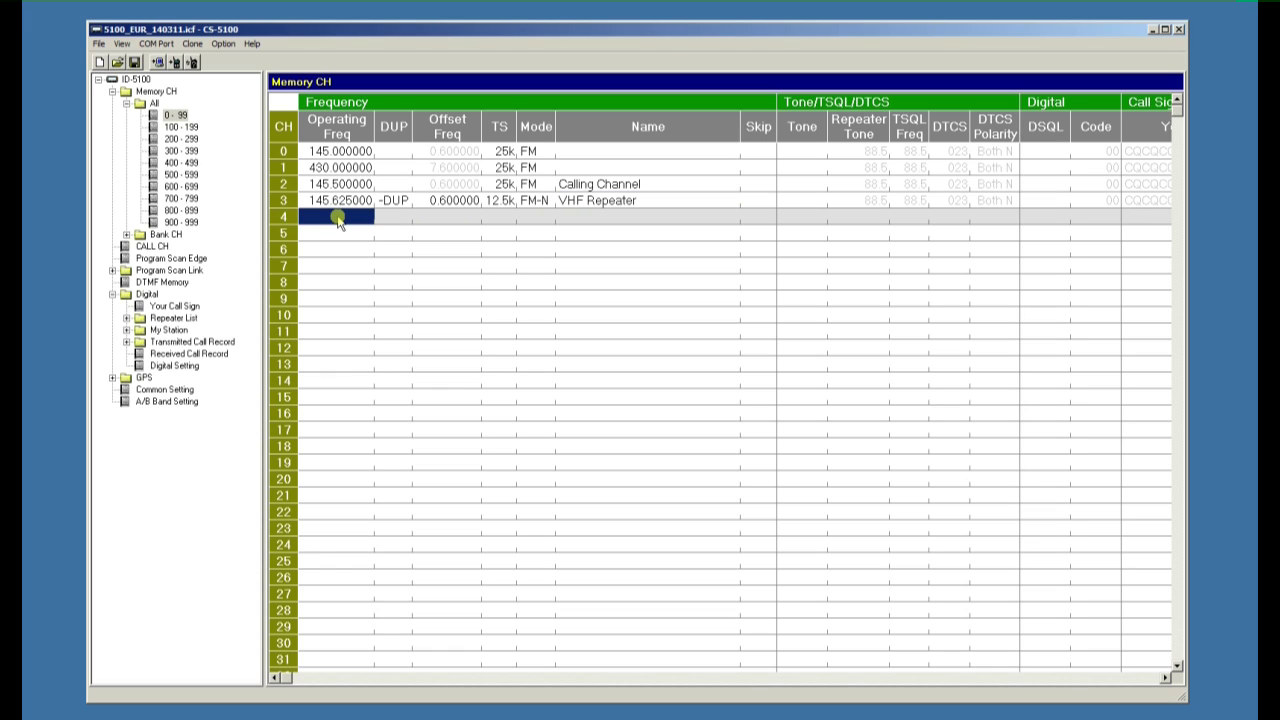
{"action": "type", "text": "439.7"}
{"action": "key", "text": "Return"}
{"action": "left_click", "coordinate": [398, 217]}
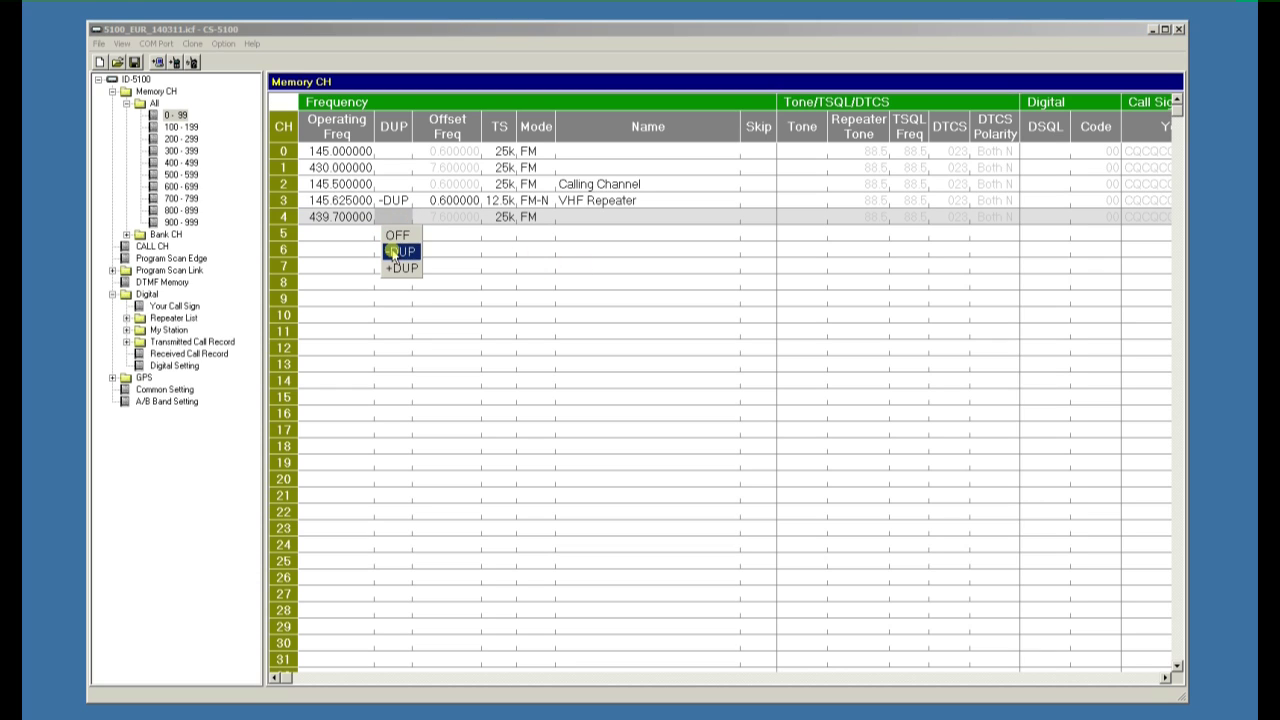
{"action": "left_click", "coordinate": [393, 251]}
{"action": "left_click", "coordinate": [446, 217]}
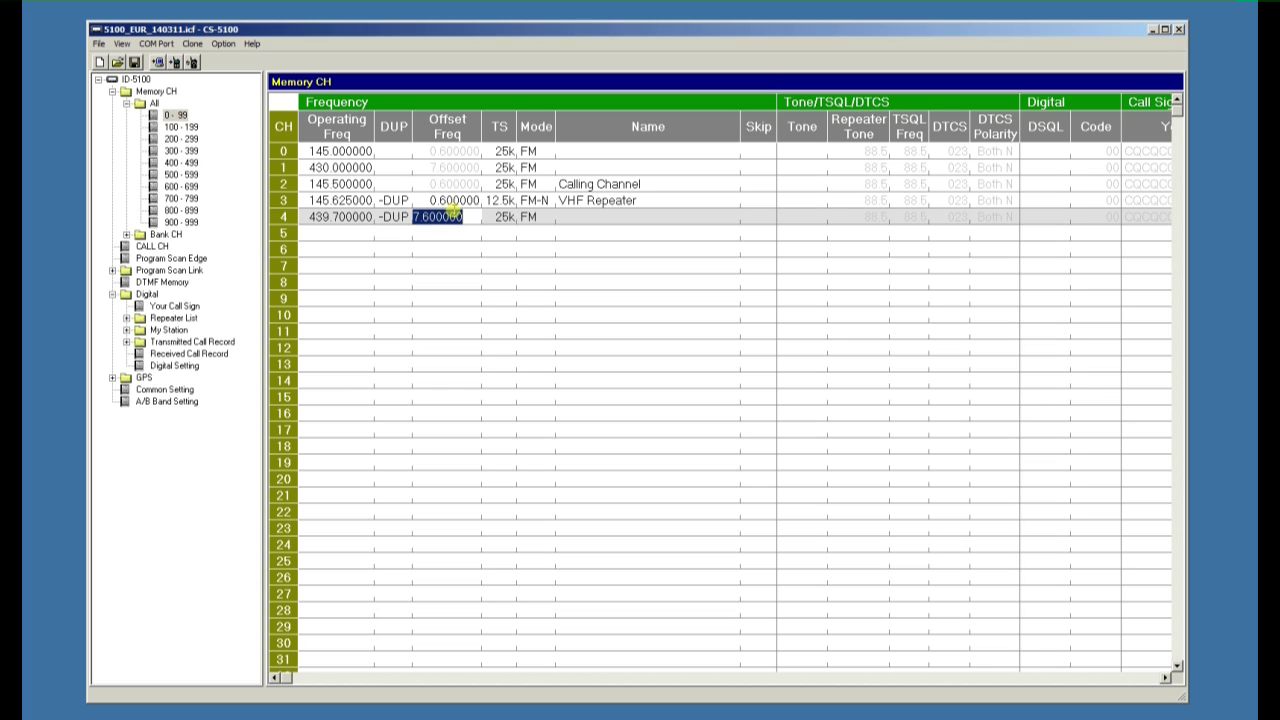
{"action": "type", "text": "9"}
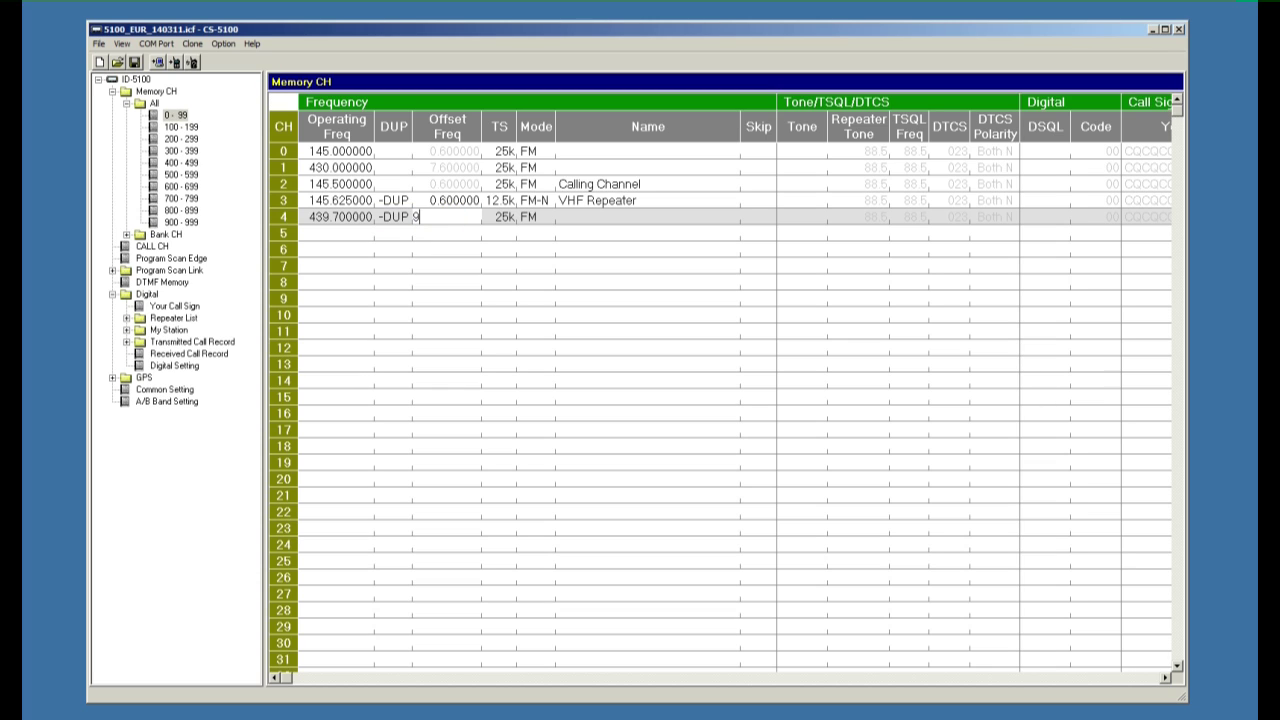
{"action": "key", "text": "Return"}
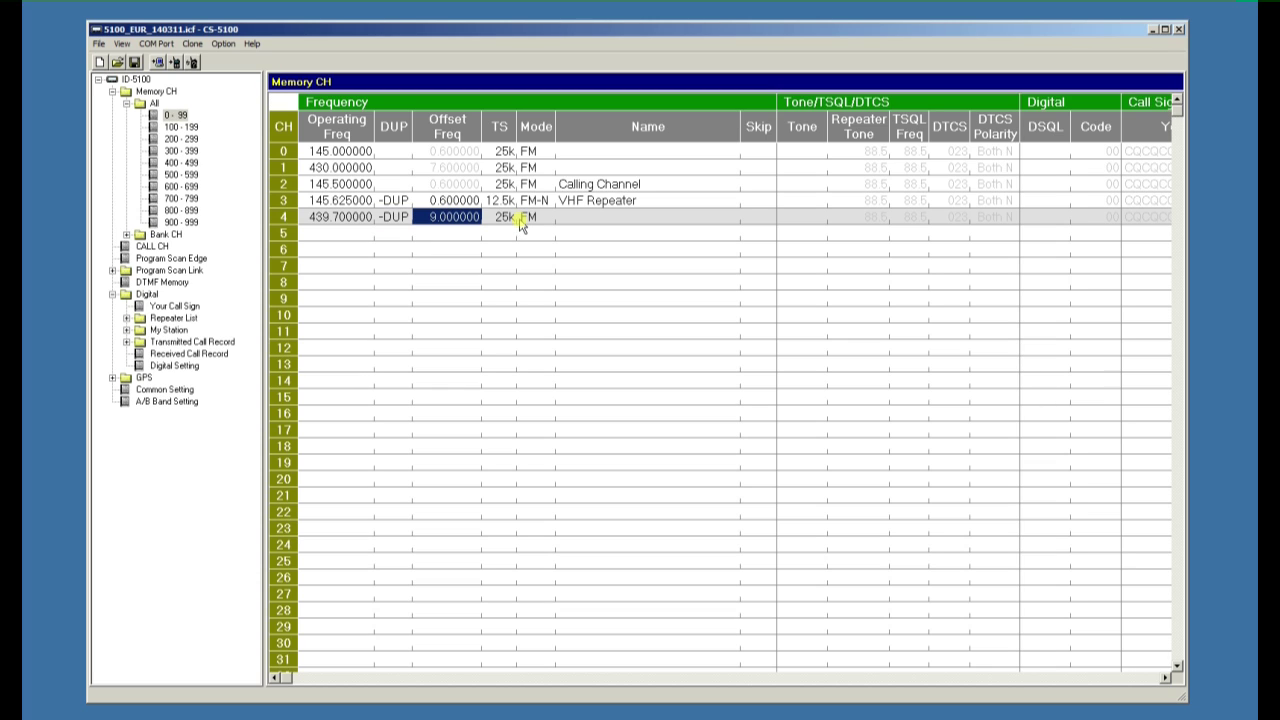
- Set channel 4's tuning step to 12.5k and its mode to DV
{"action": "left_click", "coordinate": [505, 217]}
{"action": "left_click", "coordinate": [510, 285]}
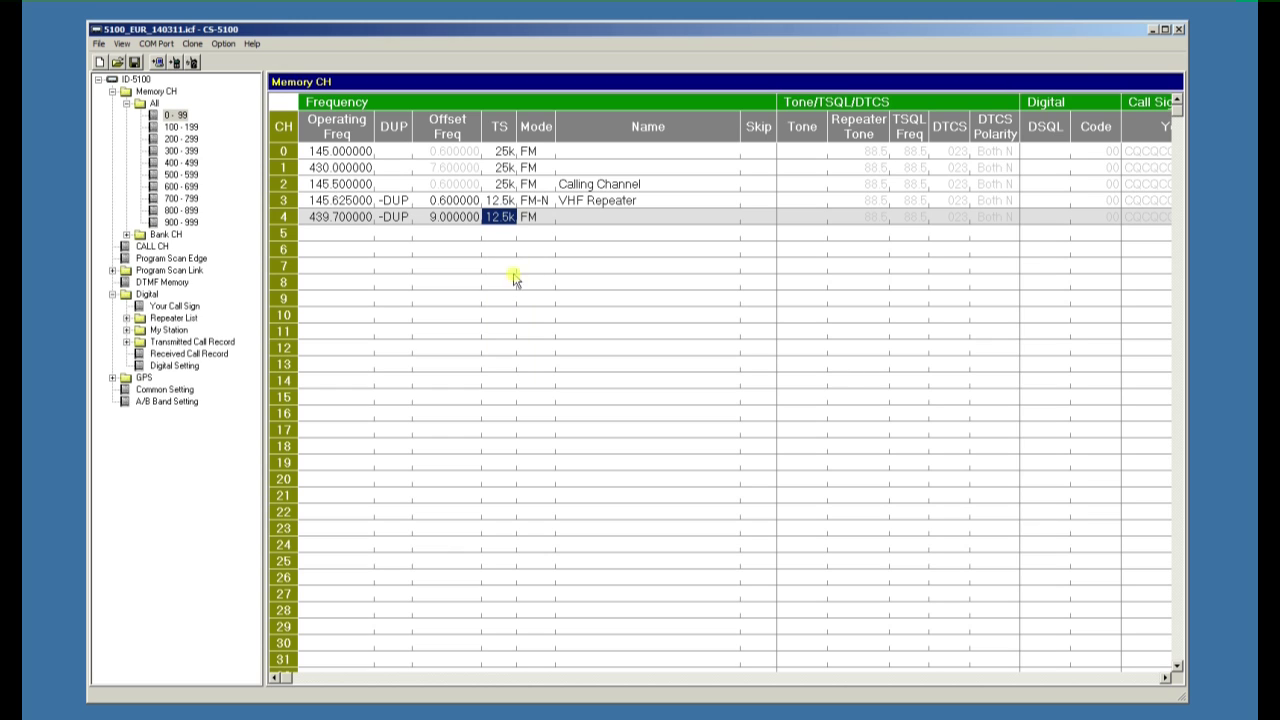
{"action": "left_click", "coordinate": [532, 218]}
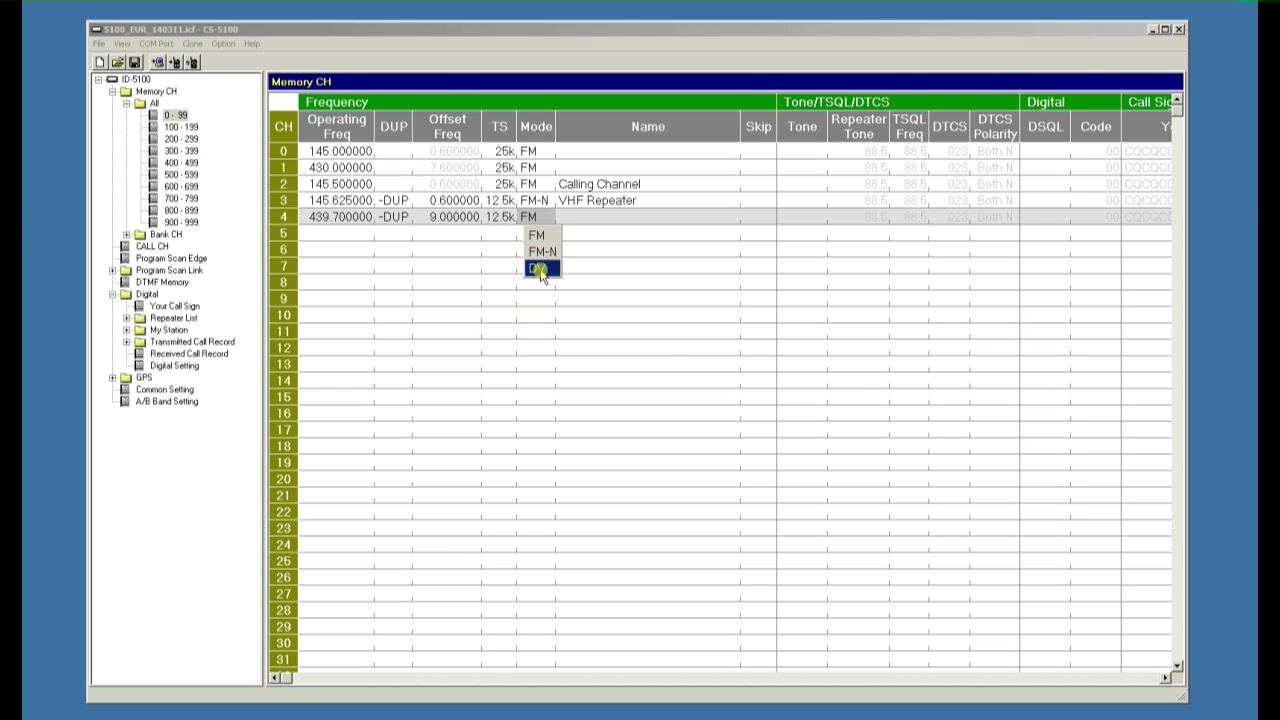
{"action": "left_click", "coordinate": [541, 270]}
{"action": "left_click", "coordinate": [855, 677]}
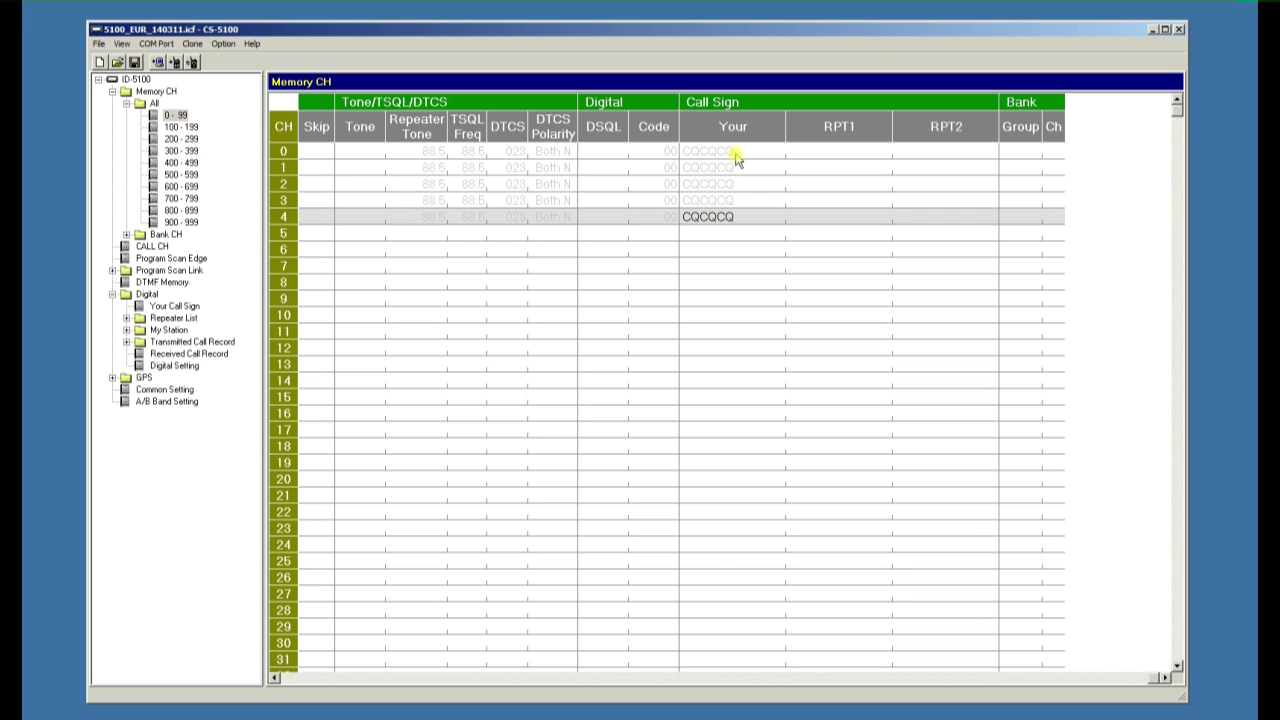
- Set memory channel 4's RPT1 call sign to "GB7IC B" and its RPT2 call sign to "GB7IC G"
{"action": "left_click", "coordinate": [836, 219]}
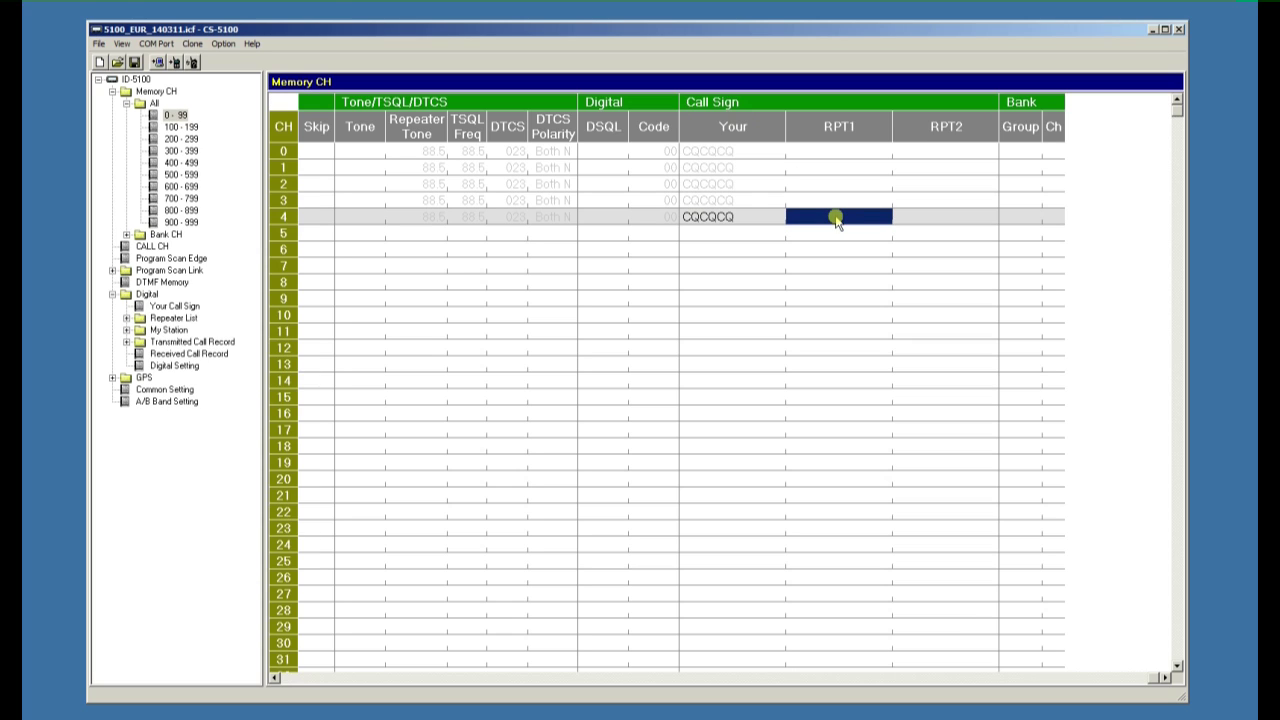
{"action": "double_click", "coordinate": [836, 219]}
{"action": "type", "text": "GB7"}
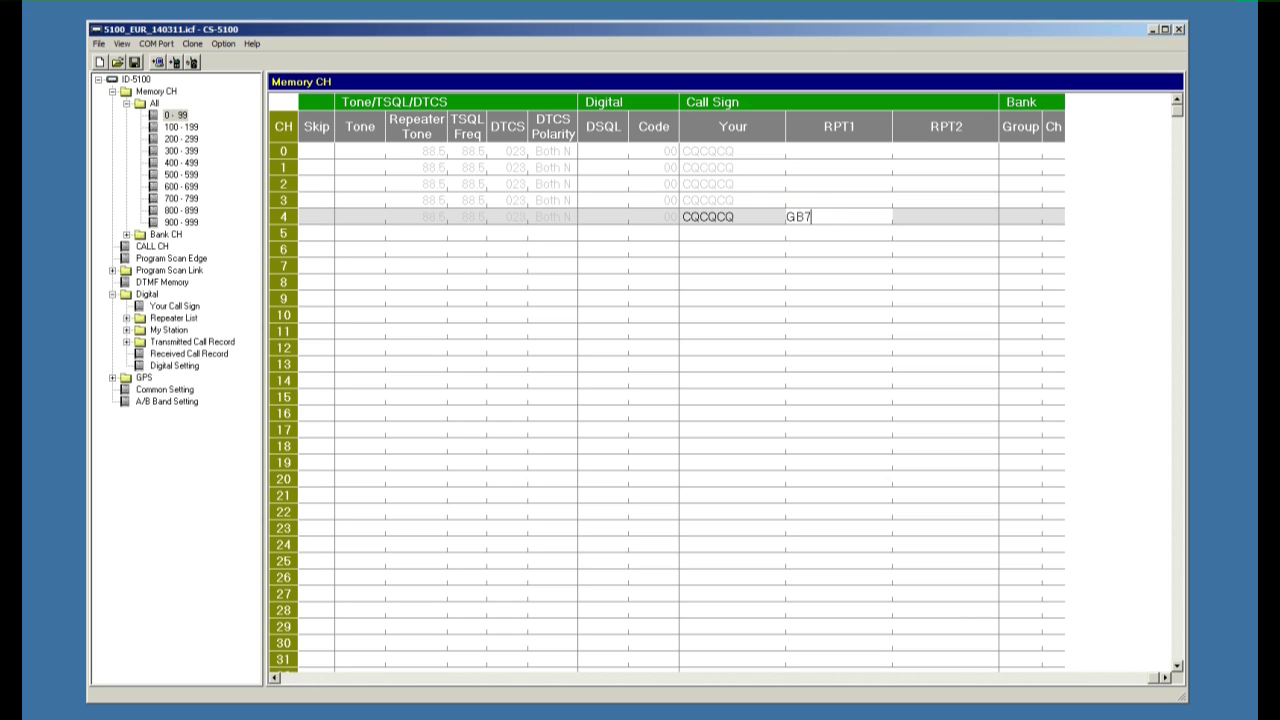
{"action": "type", "text": "IC B"}
{"action": "key", "text": "Return"}
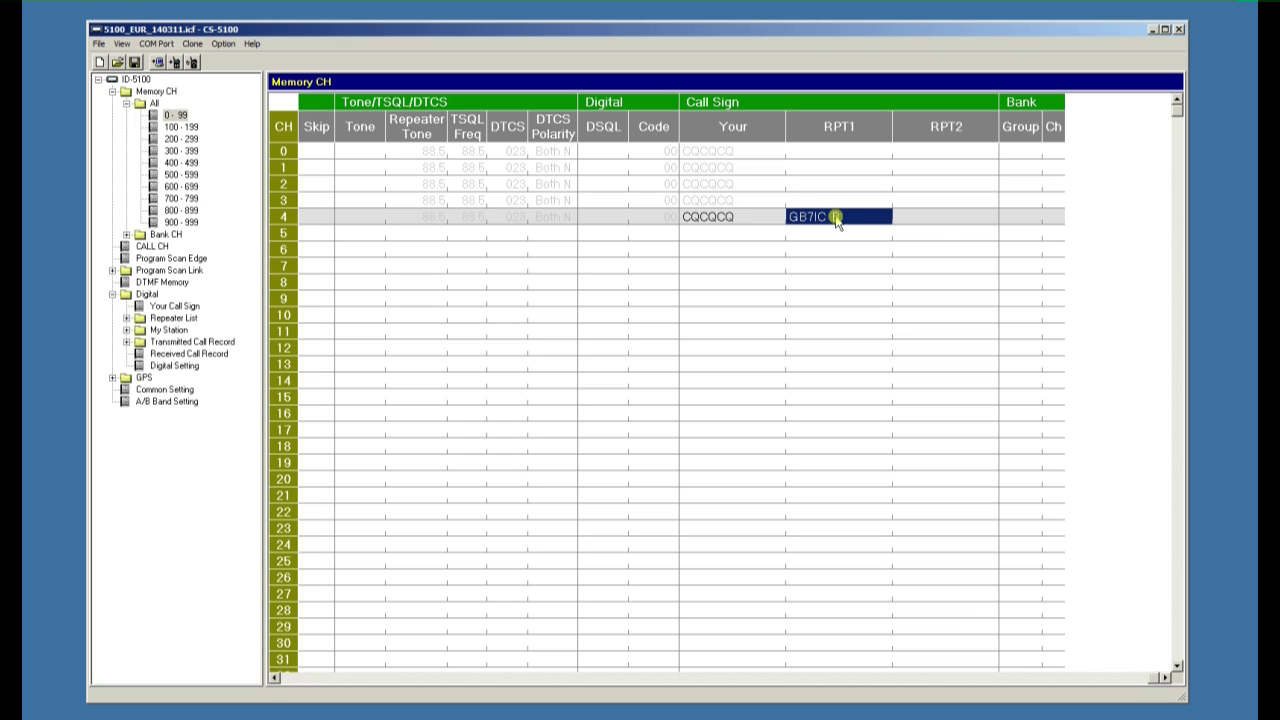
{"action": "left_click", "coordinate": [938, 220]}
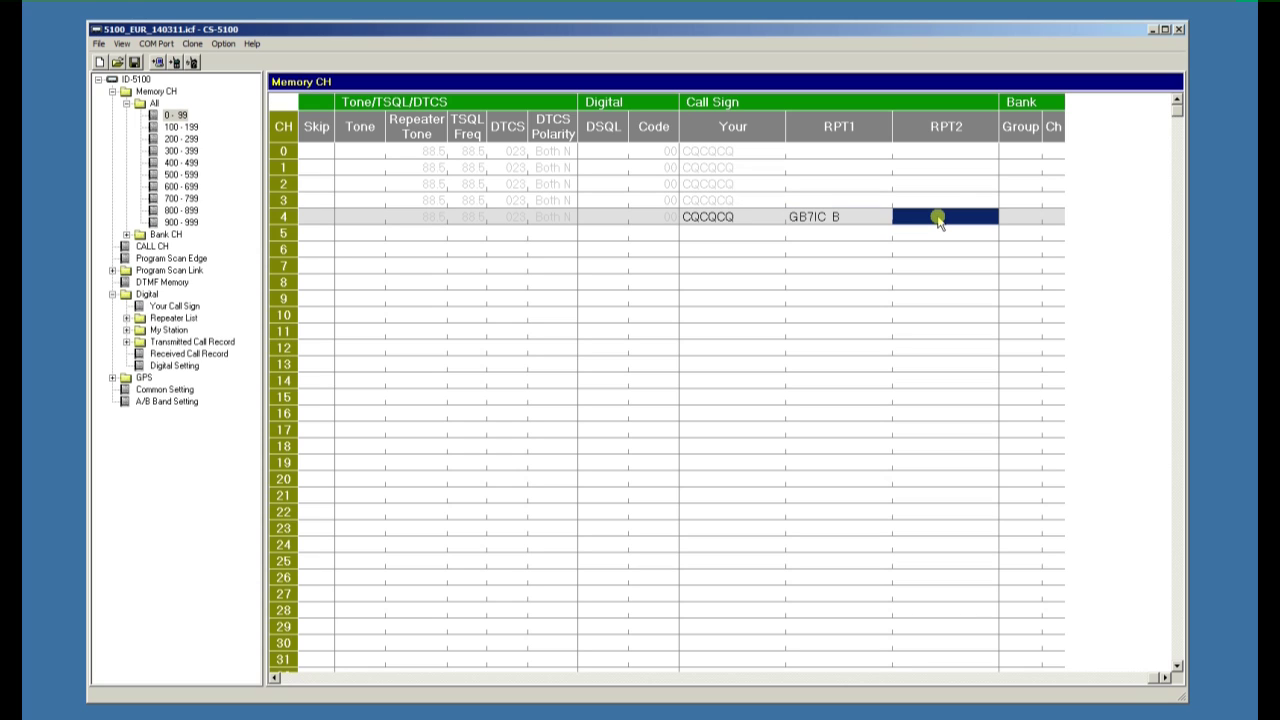
{"action": "type", "text": "GB7IC G"}
{"action": "left_click", "coordinate": [940, 219]}
- Name memory bank A "VHF Repeaters" and memory bank B "Digital"
{"action": "left_click", "coordinate": [311, 679]}
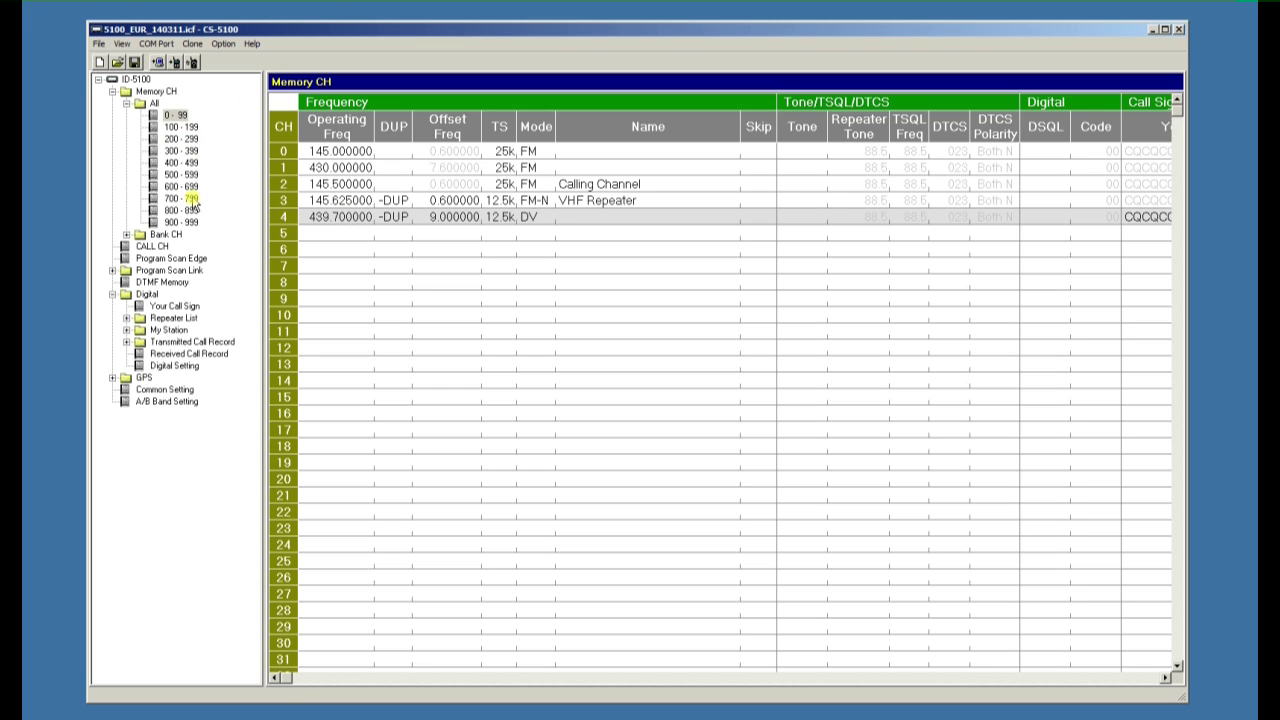
{"action": "left_click", "coordinate": [126, 235]}
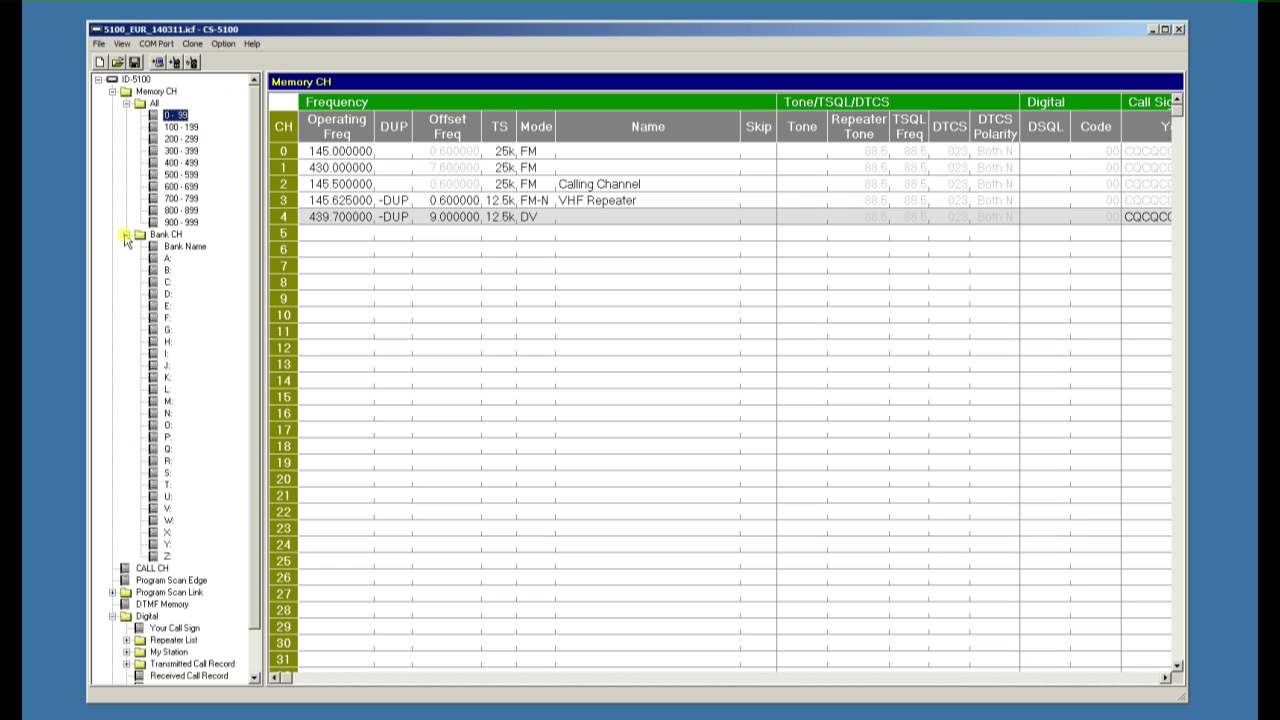
{"action": "left_click", "coordinate": [185, 246]}
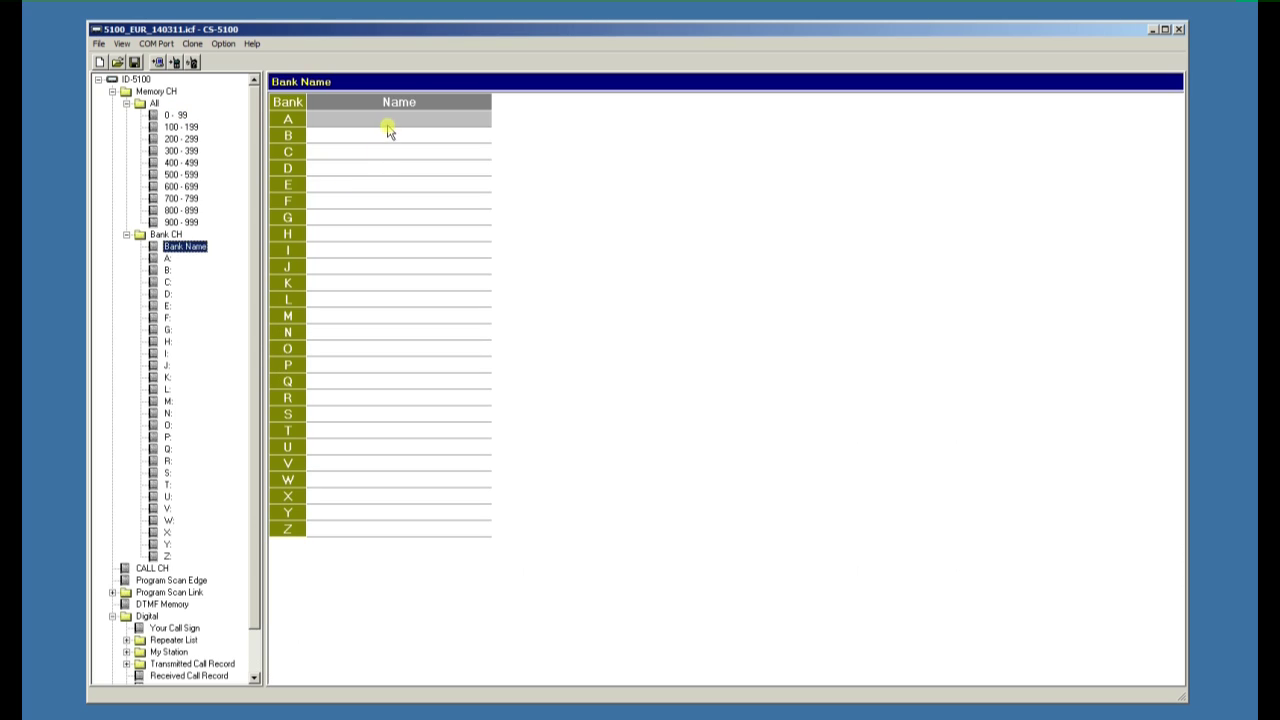
{"action": "left_click", "coordinate": [387, 121]}
{"action": "type", "text": "V"}
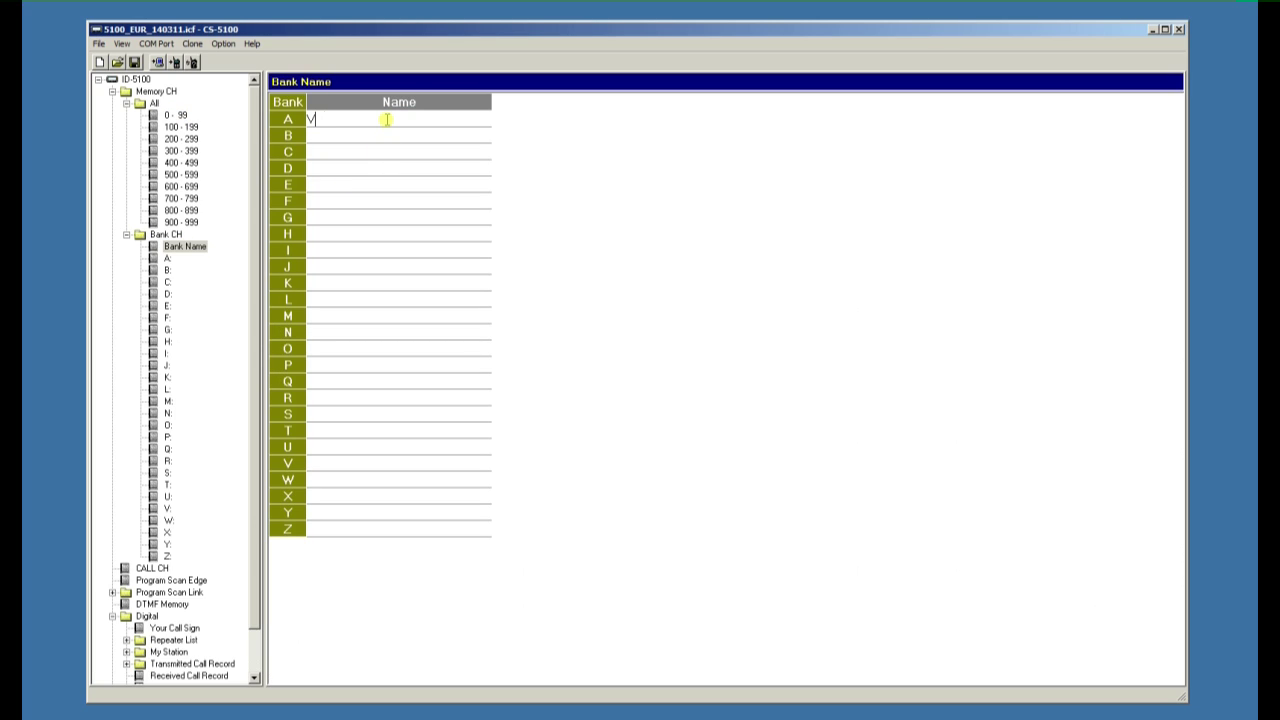
{"action": "type", "text": "HF Repeaters"}
{"action": "left_click", "coordinate": [388, 121]}
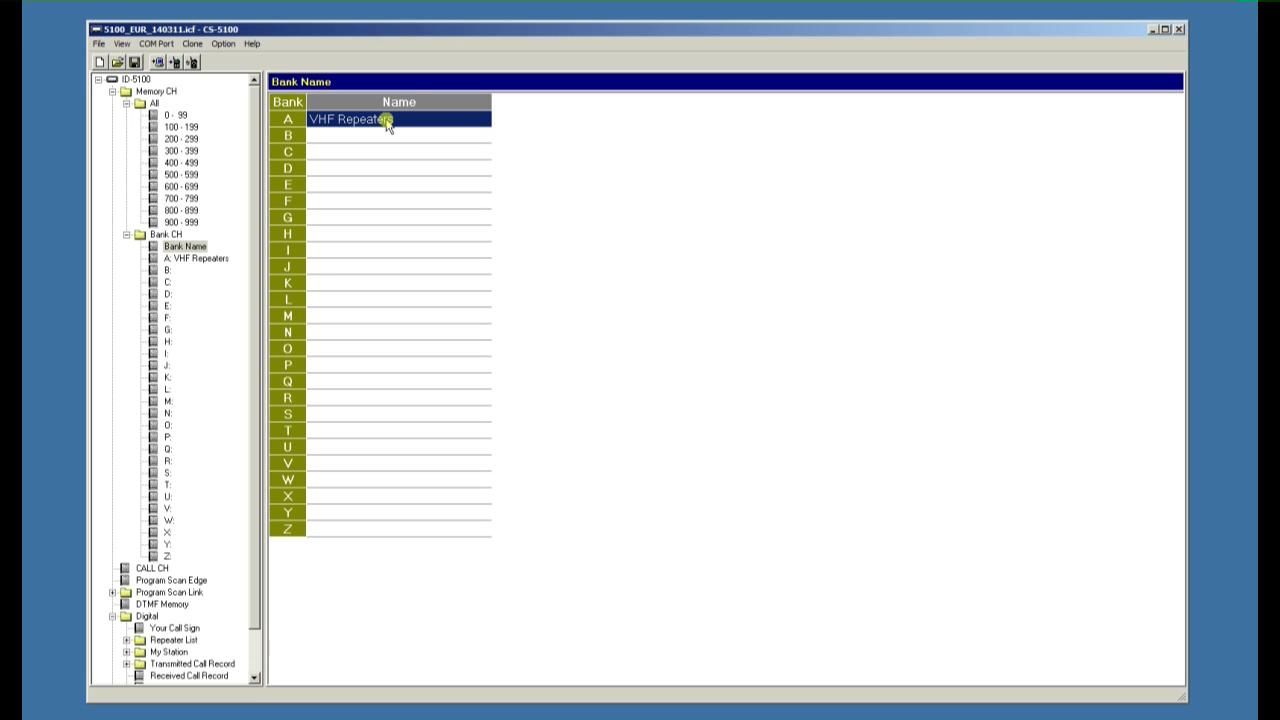
{"action": "left_click", "coordinate": [342, 140]}
{"action": "type", "text": "Dig"}
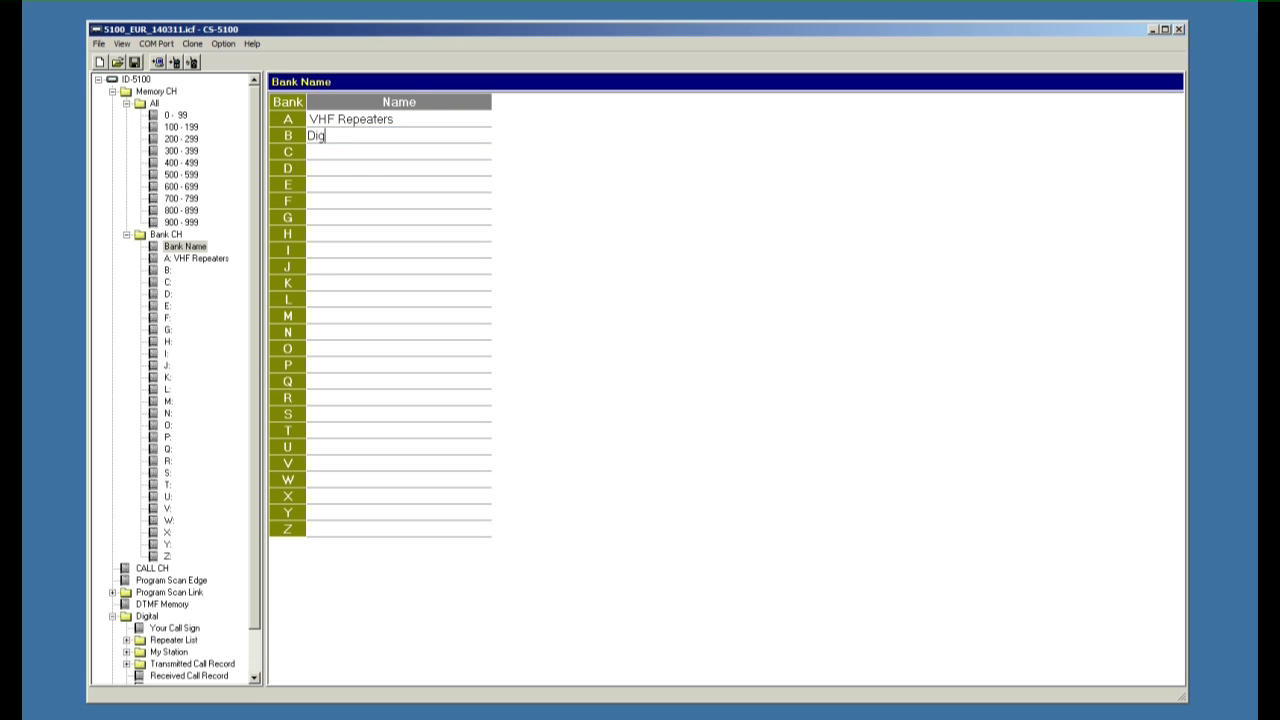
{"action": "type", "text": "ital"}
{"action": "key", "text": "Return"}
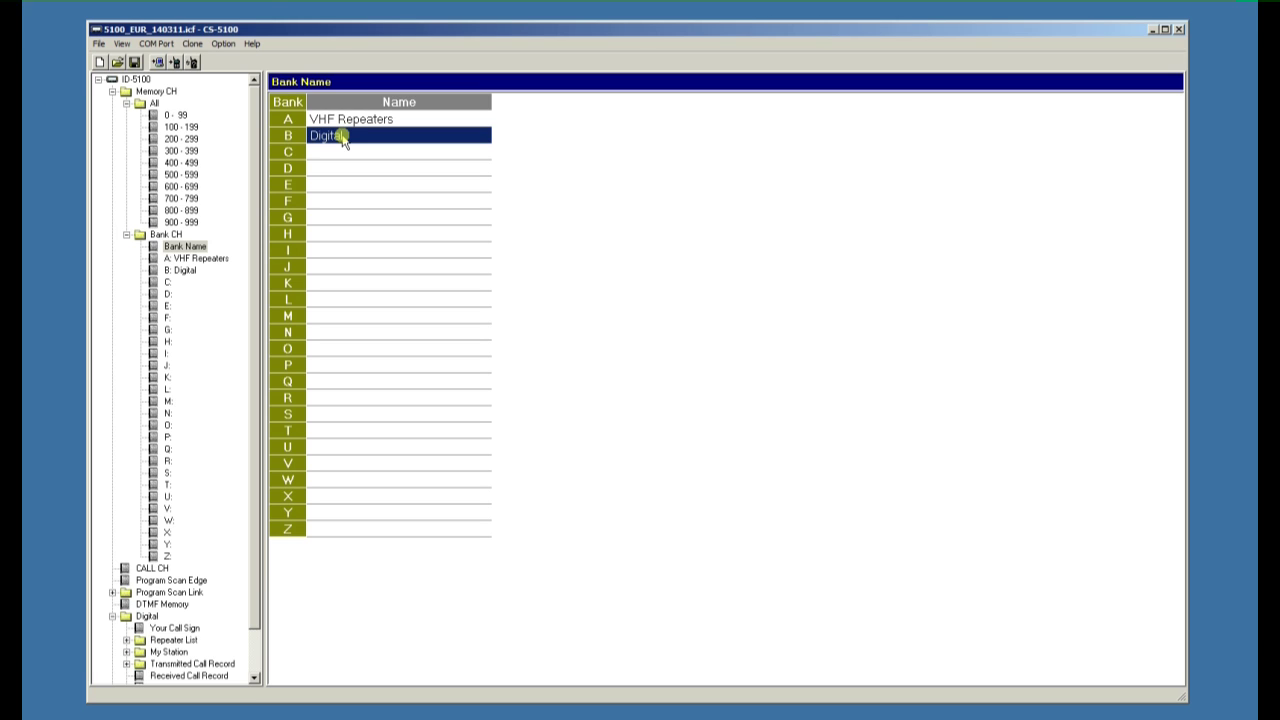
- Assign memory channel 3 to slot 0 of the VHF Repeaters bank
{"action": "left_click", "coordinate": [175, 115]}
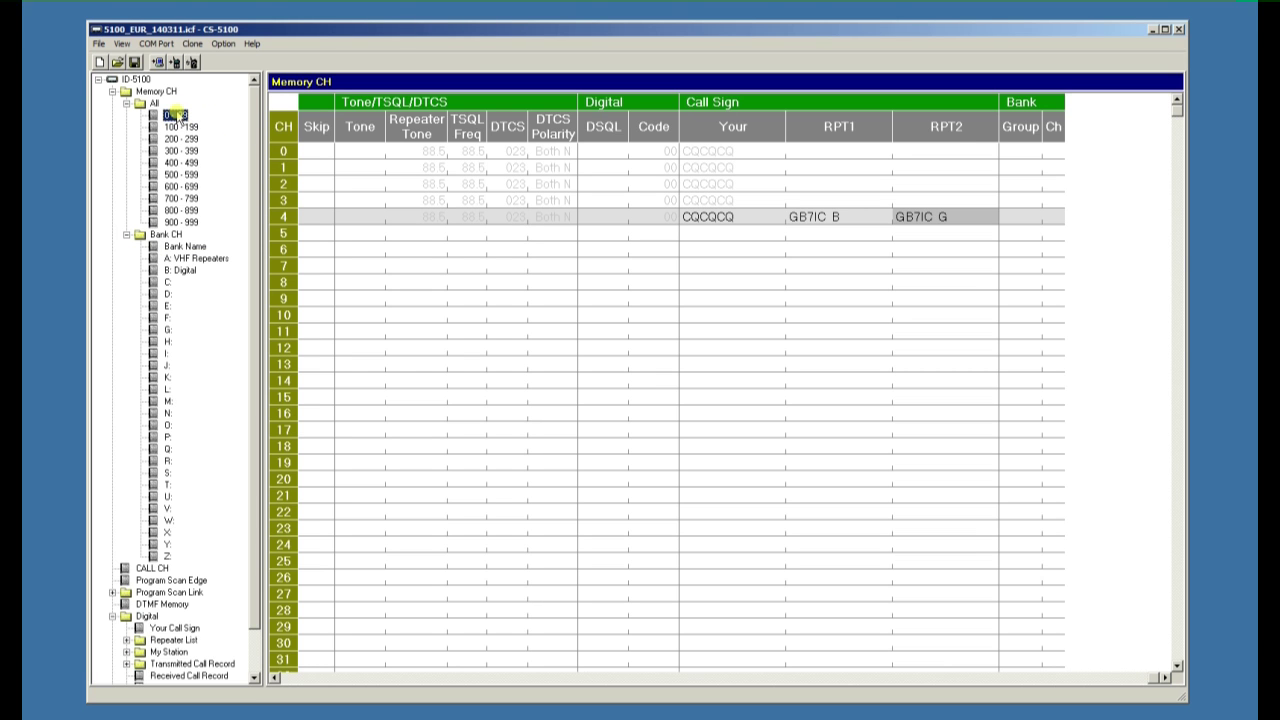
{"action": "left_click", "coordinate": [300, 678]}
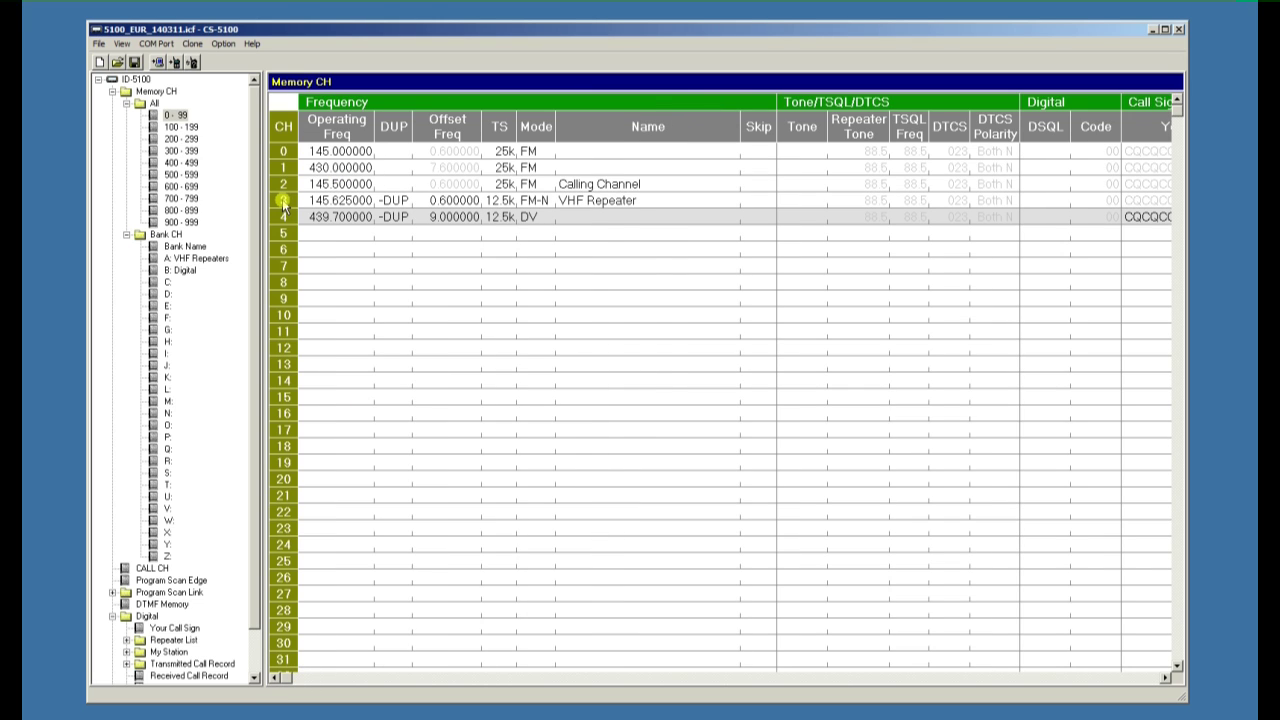
{"action": "left_click", "coordinate": [196, 258]}
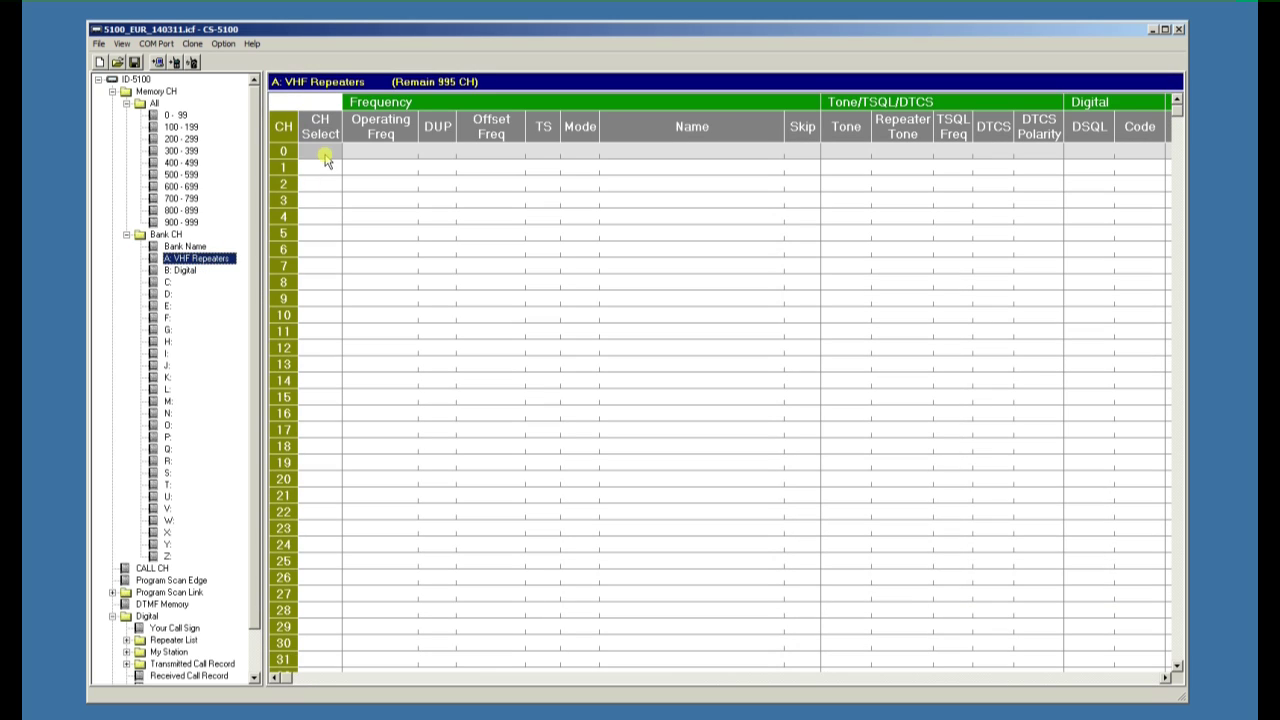
{"action": "left_click", "coordinate": [323, 152]}
{"action": "type", "text": "3"}
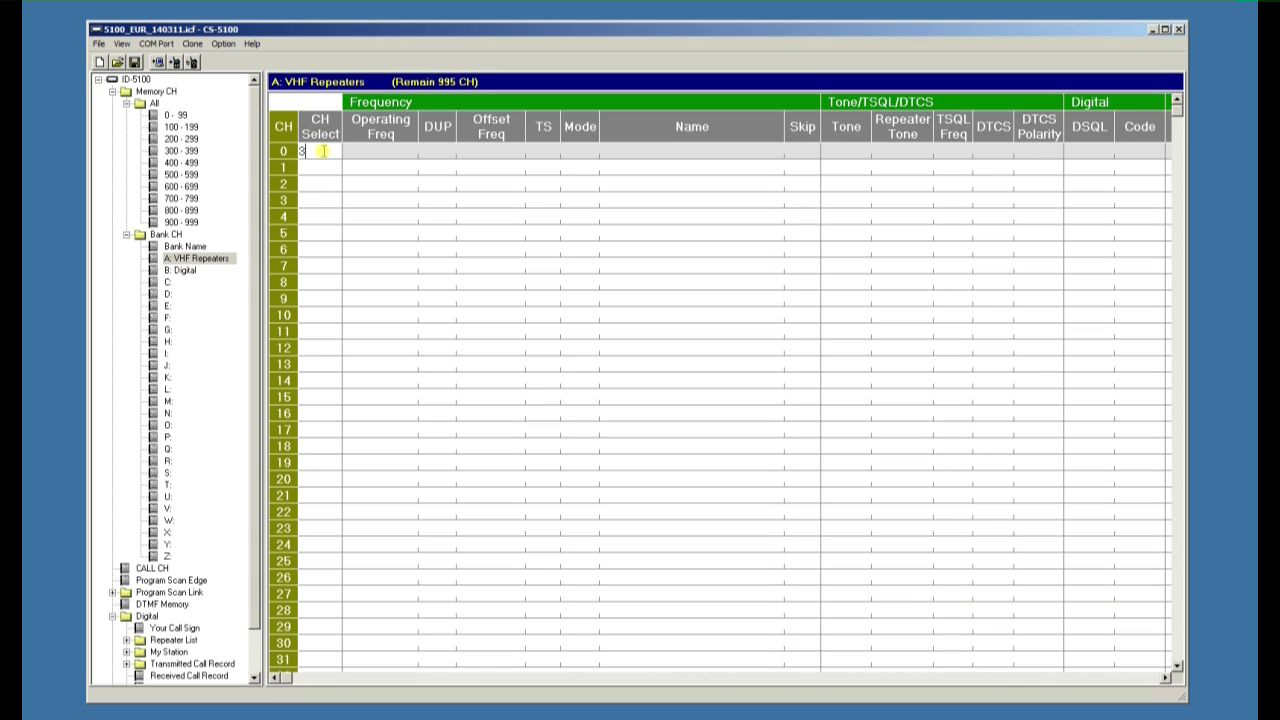
{"action": "key", "text": "Return"}
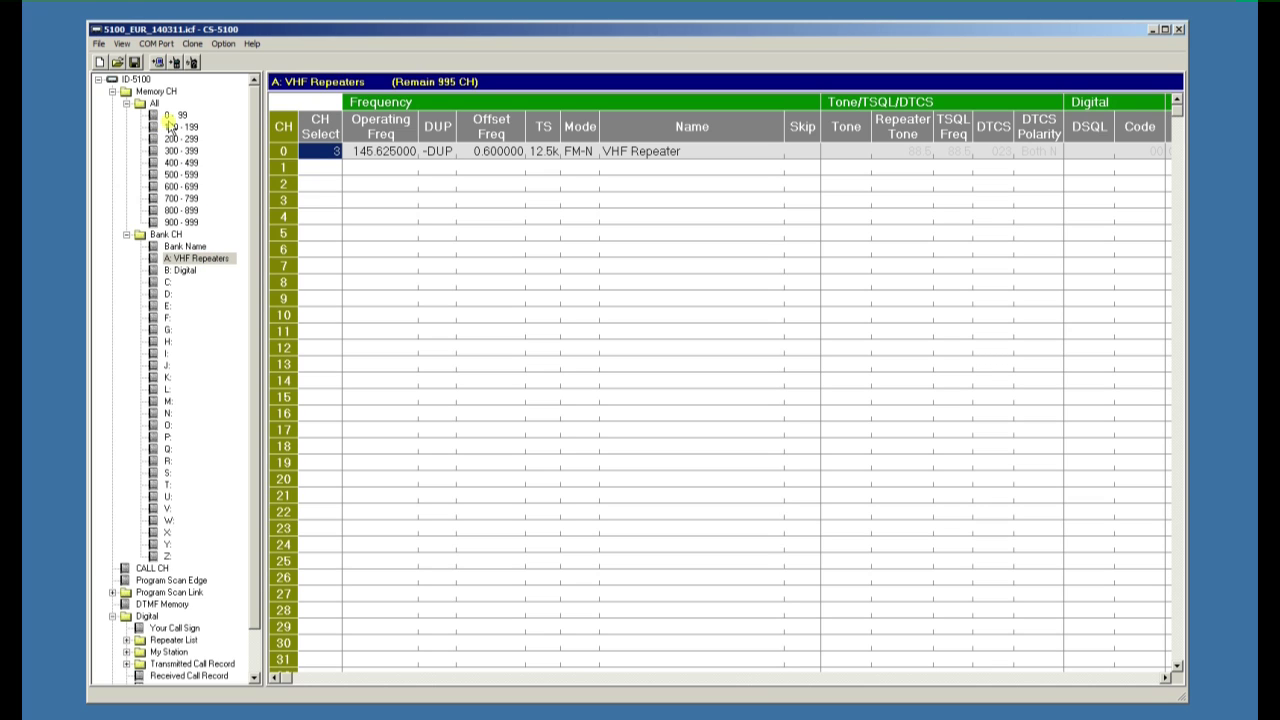
- Assign memory channel 4 to slot 0 of the Digital bank
{"action": "left_click", "coordinate": [185, 270]}
{"action": "left_click", "coordinate": [322, 153]}
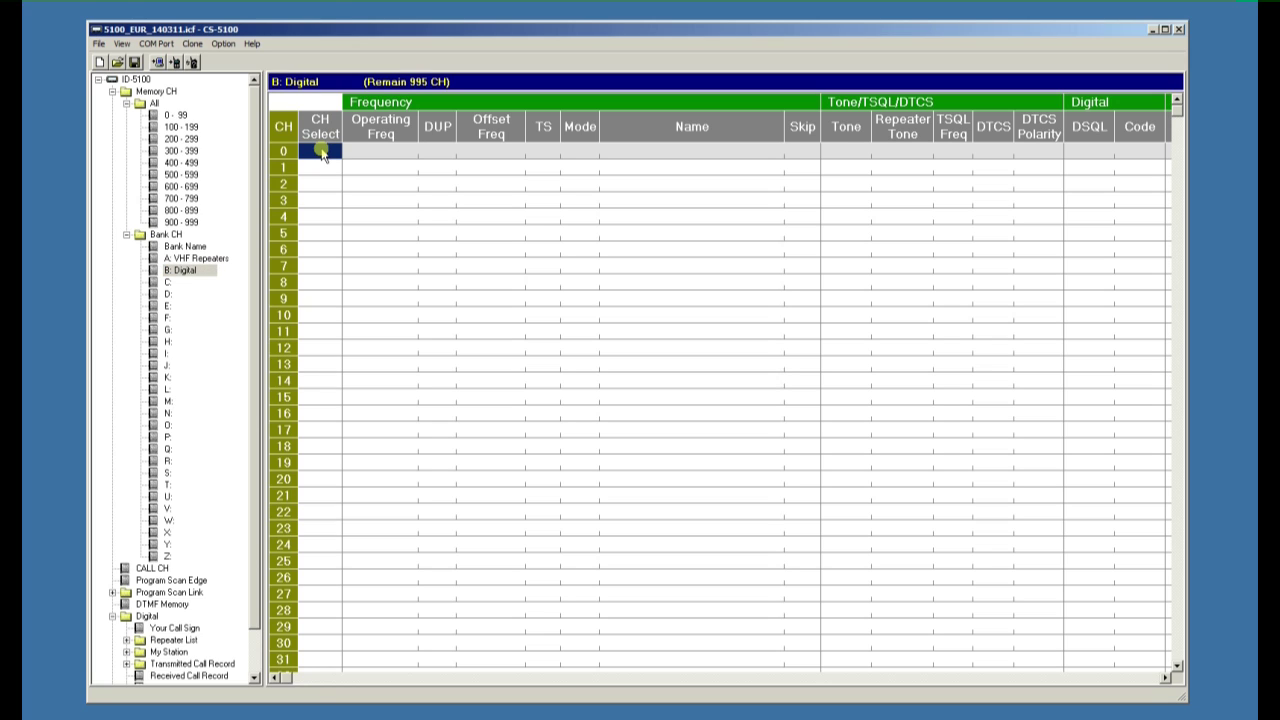
{"action": "type", "text": "4"}
{"action": "key", "text": "Return"}
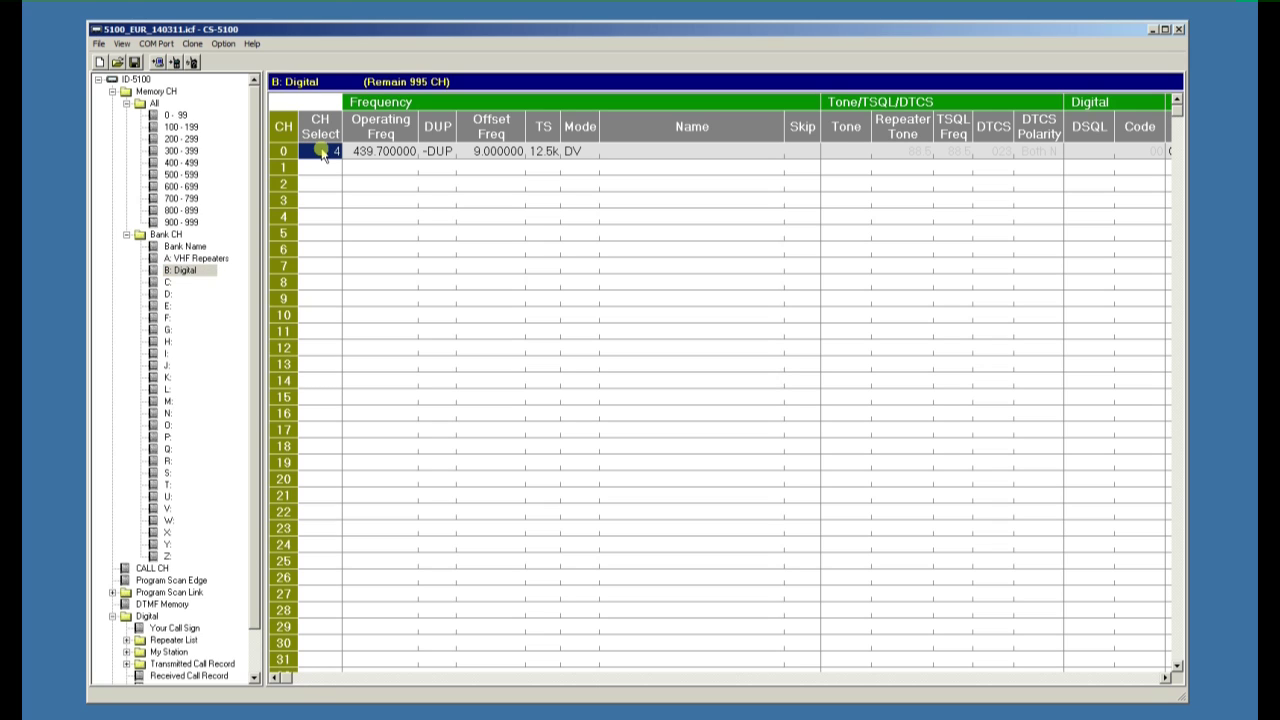
- Enter the operator's own call sign in entry M01 of the My Station call sign list
{"action": "left_click", "coordinate": [127, 235]}
{"action": "left_click", "coordinate": [112, 91]}
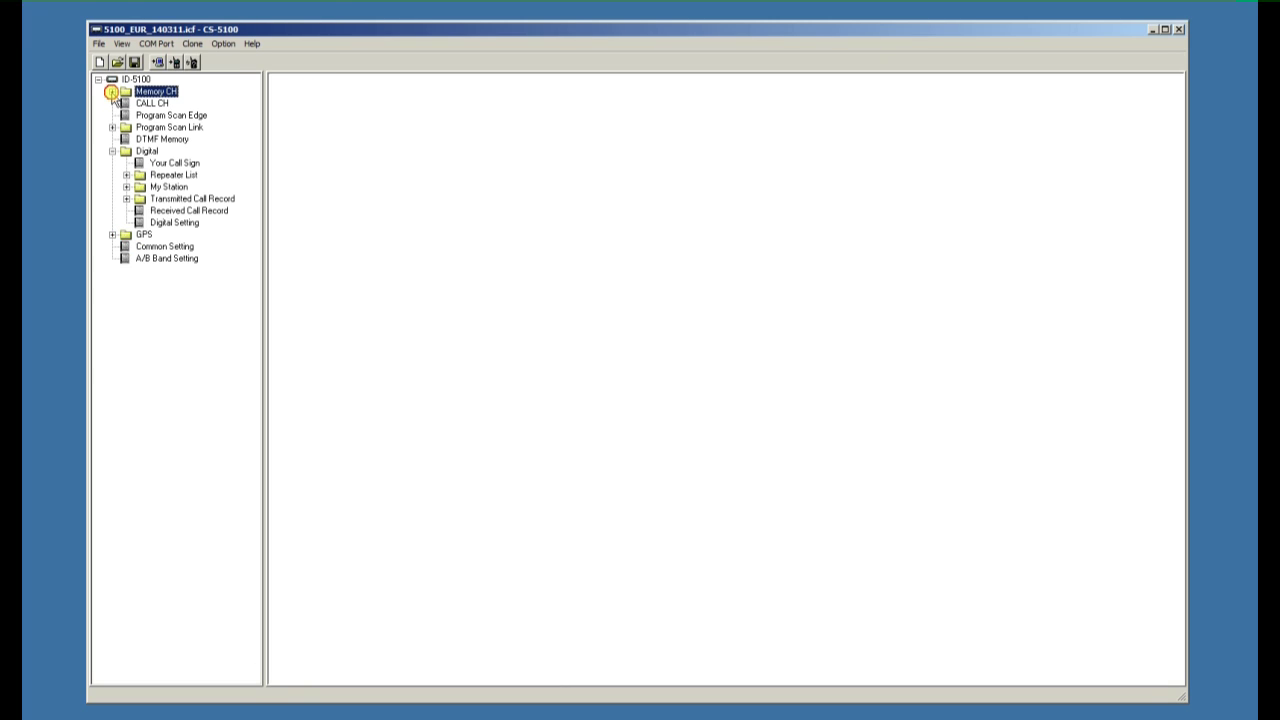
{"action": "left_click", "coordinate": [112, 151]}
{"action": "left_click", "coordinate": [112, 151]}
{"action": "left_click", "coordinate": [126, 187]}
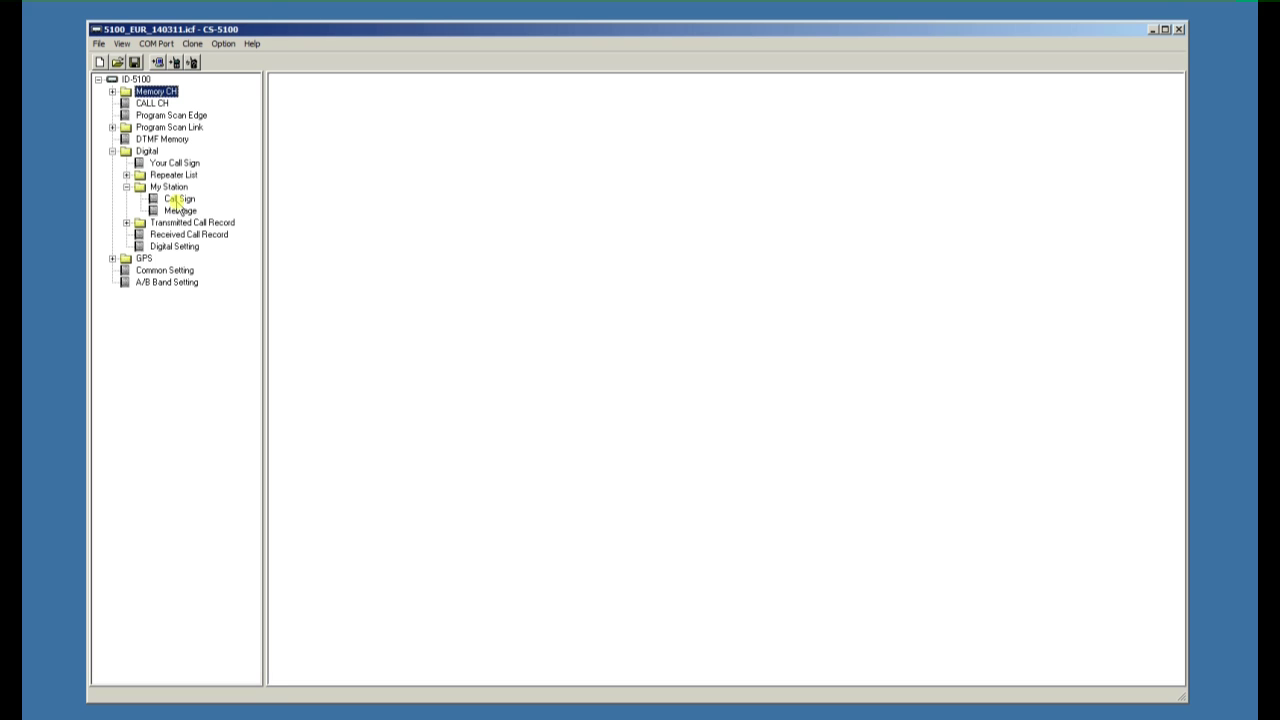
{"action": "left_click", "coordinate": [180, 200]}
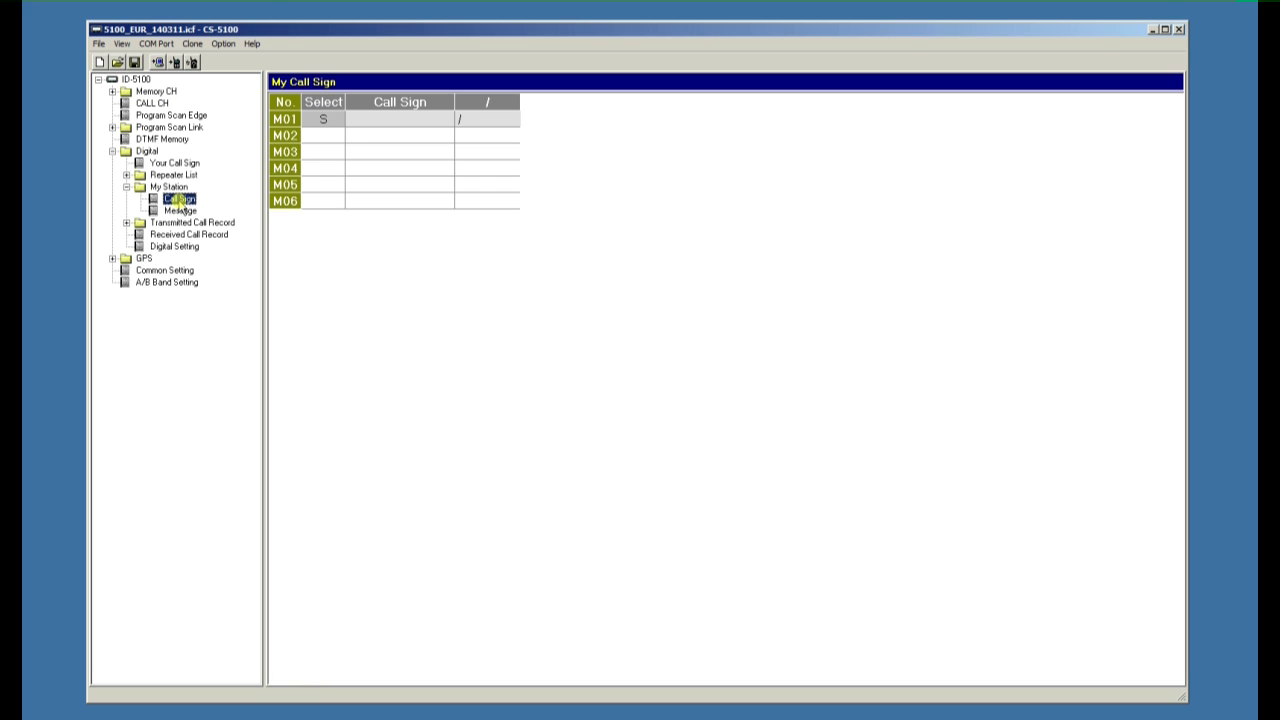
{"action": "left_click", "coordinate": [412, 120]}
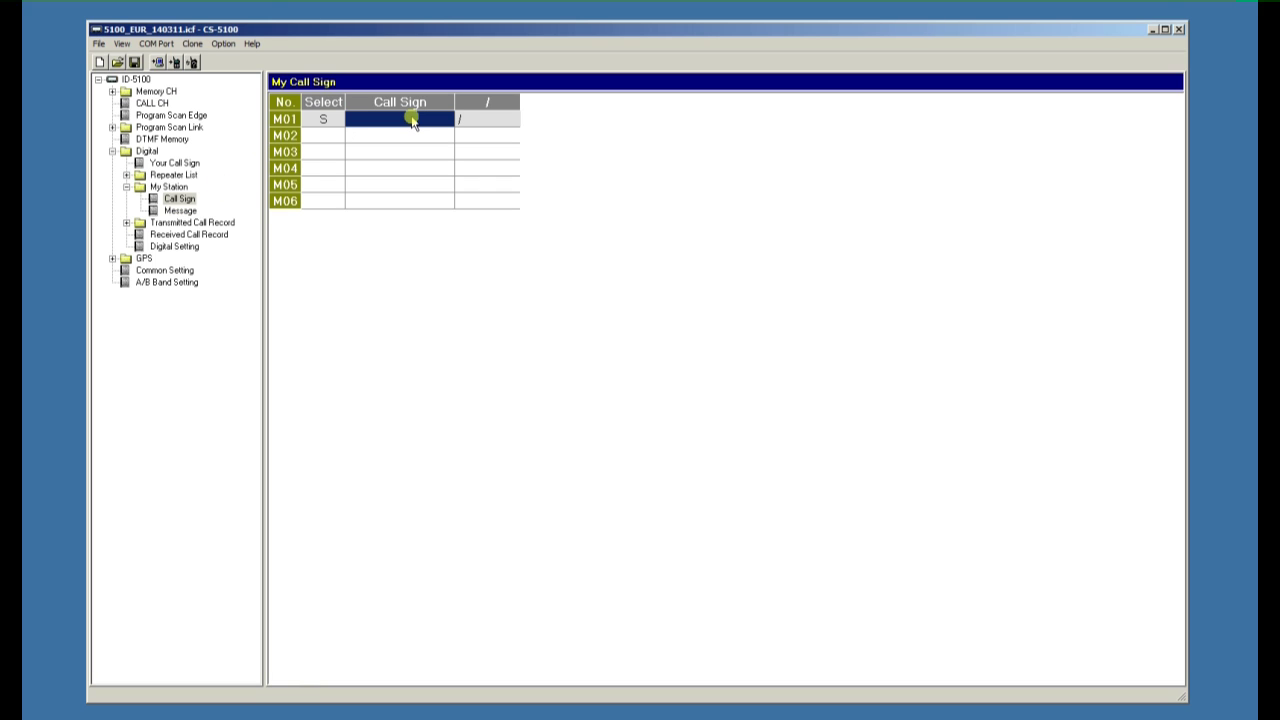
{"action": "type", "text": "G4T"}
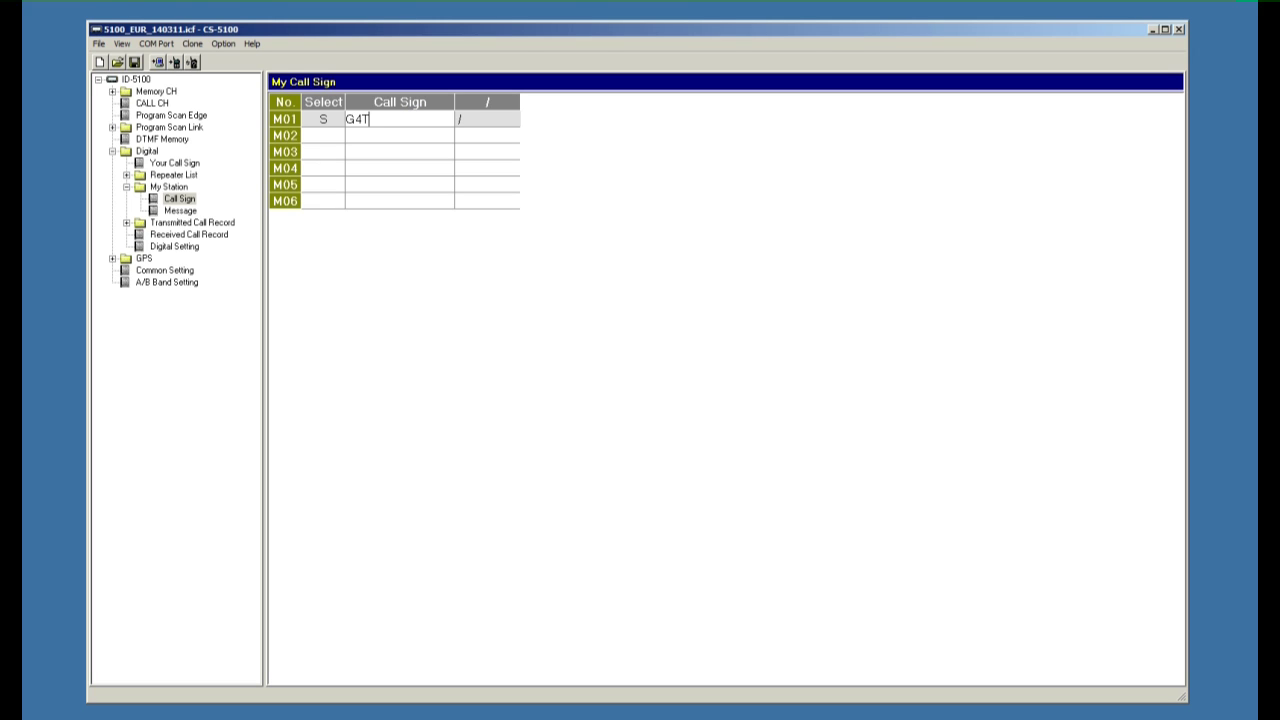
{"action": "type", "text": "KR"}
{"action": "key", "text": "Return"}
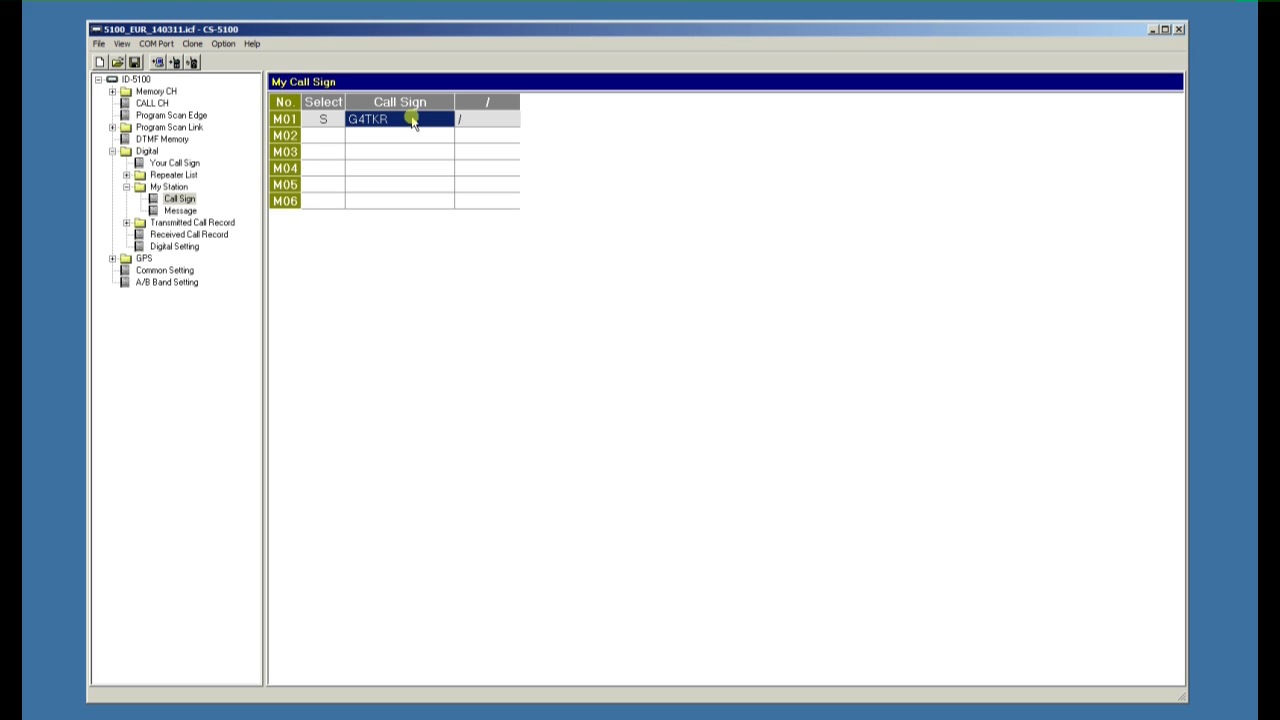
- Set My Station message 1 to "Margate" and turn TX Message ON
{"action": "left_click", "coordinate": [180, 210]}
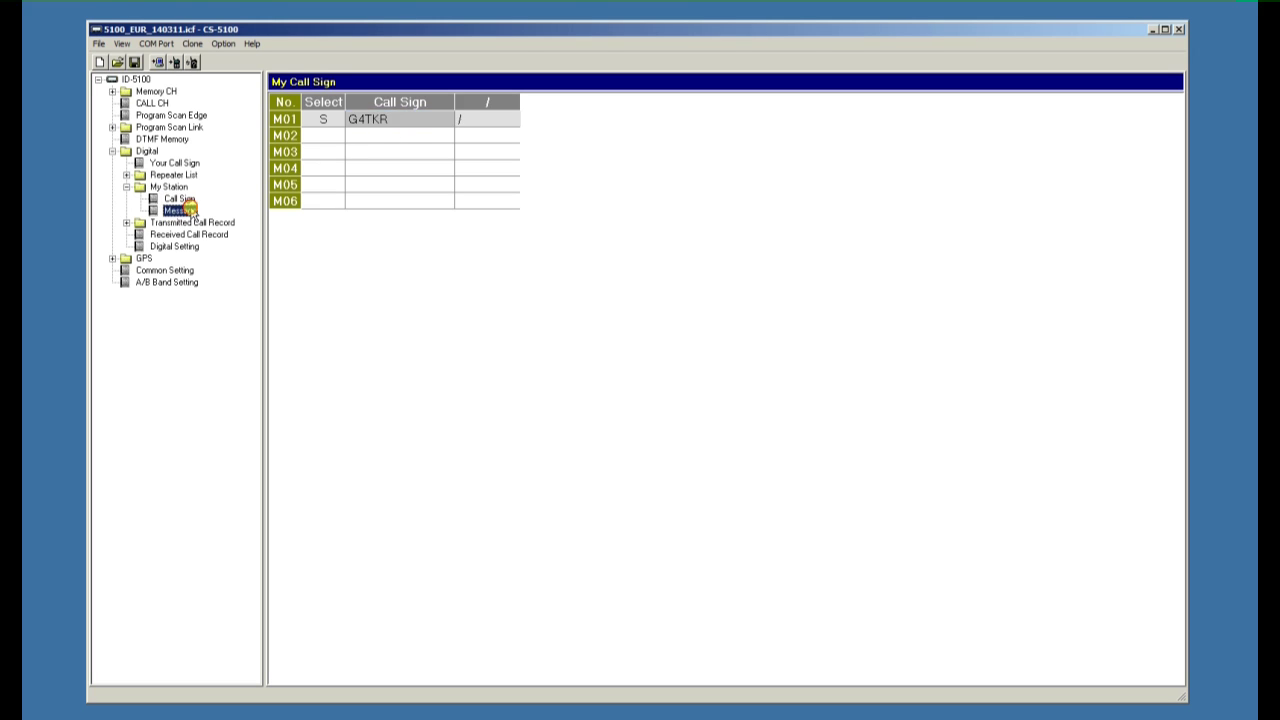
{"action": "left_click", "coordinate": [401, 120]}
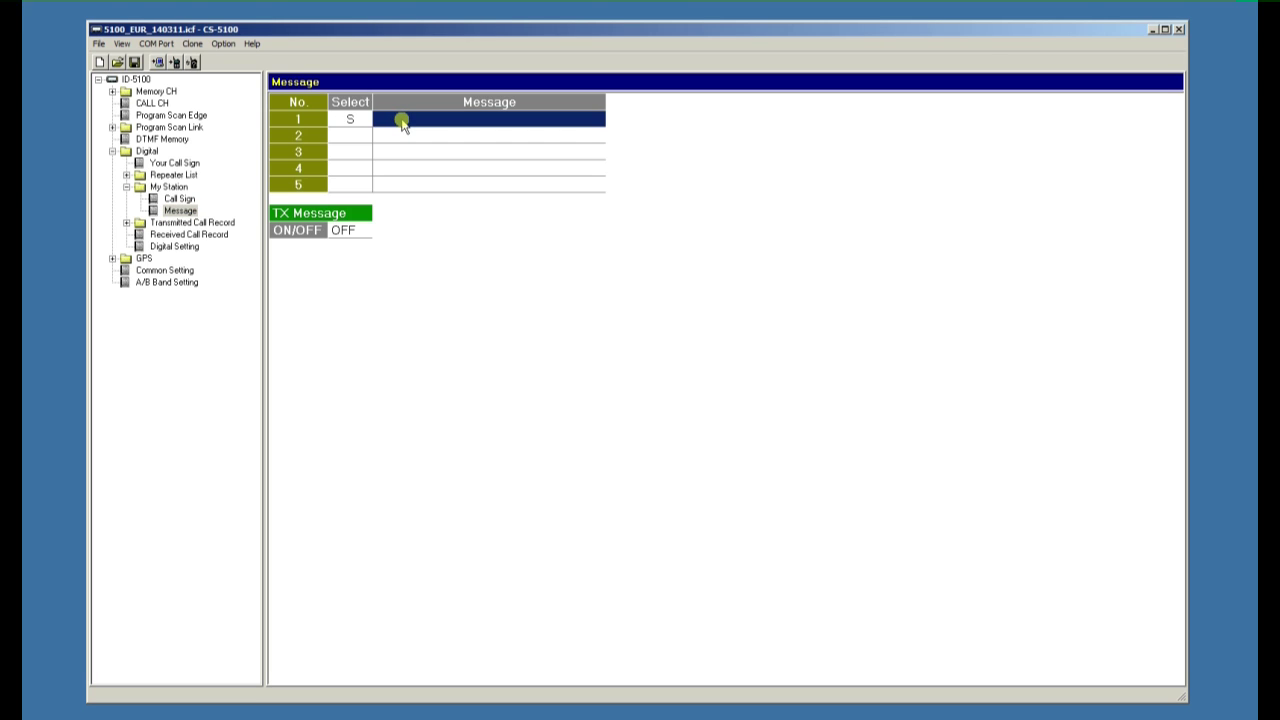
{"action": "type", "text": "Mar"}
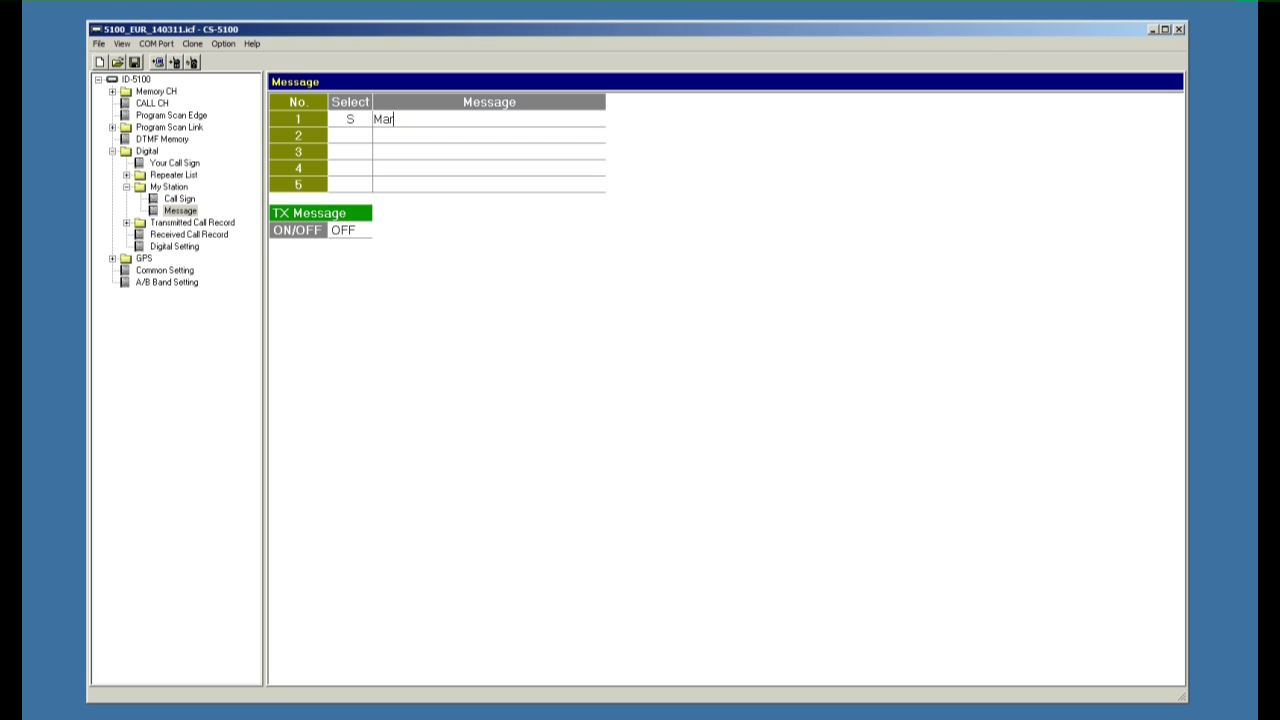
{"action": "type", "text": "gate"}
{"action": "key", "text": "Return"}
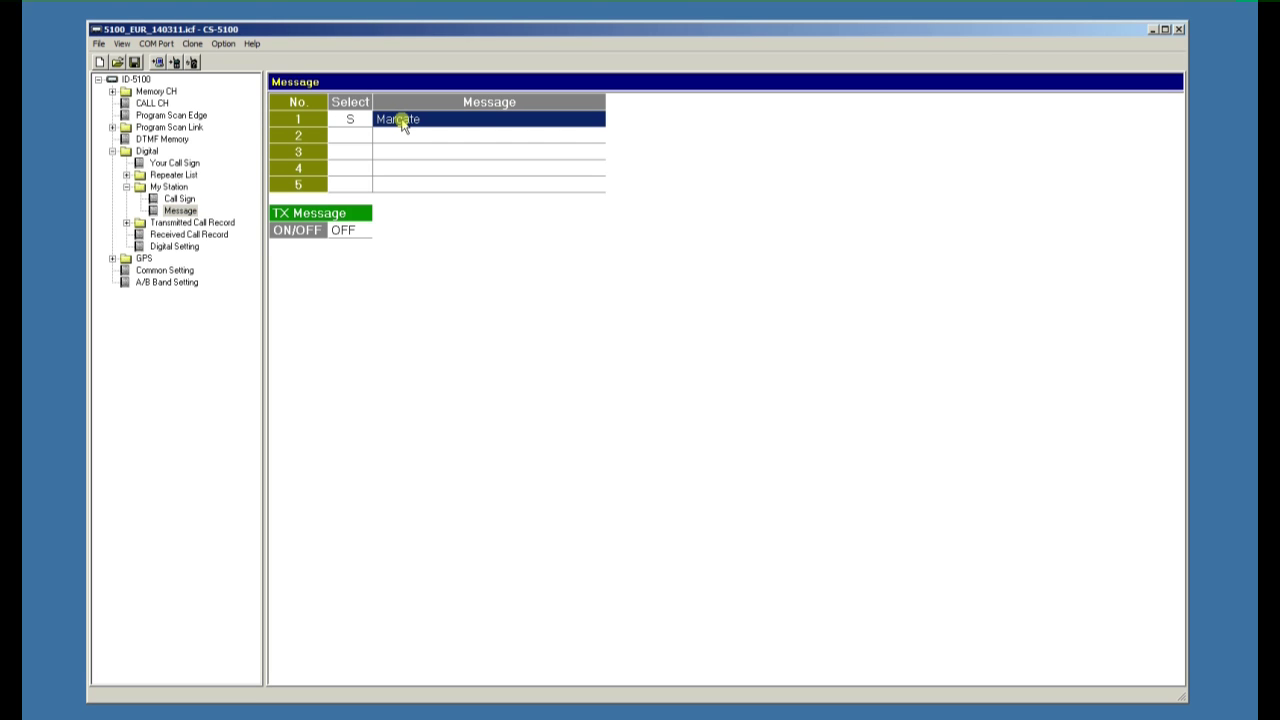
{"action": "left_click", "coordinate": [345, 231]}
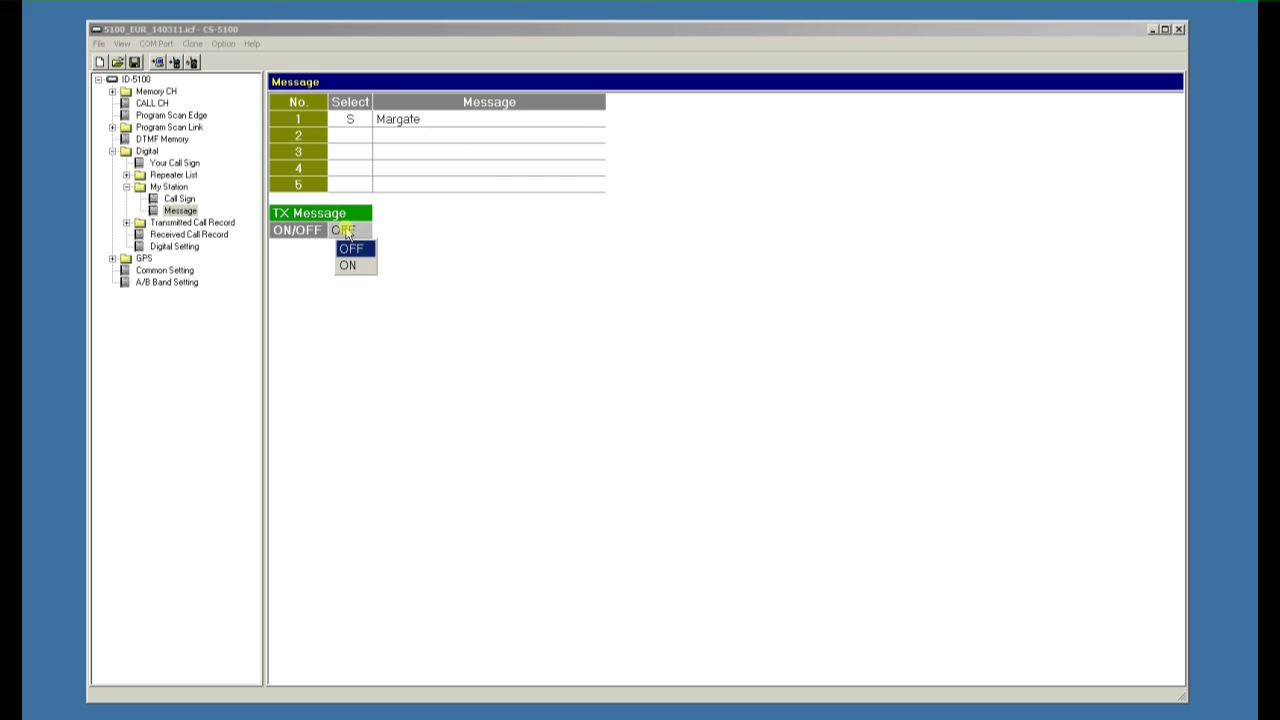
{"action": "left_click", "coordinate": [352, 264]}
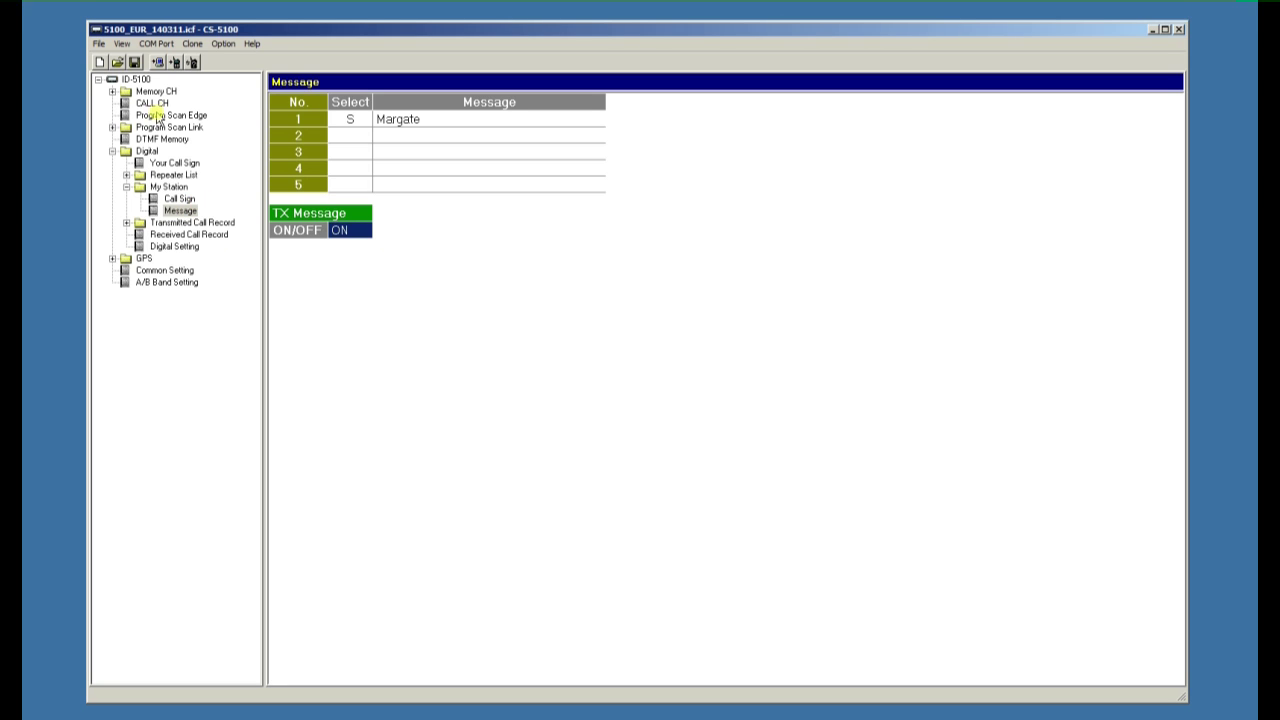
- Review memory channels 0-99, the contents of banks A and B, and the repeater list groups
{"action": "left_click", "coordinate": [112, 91]}
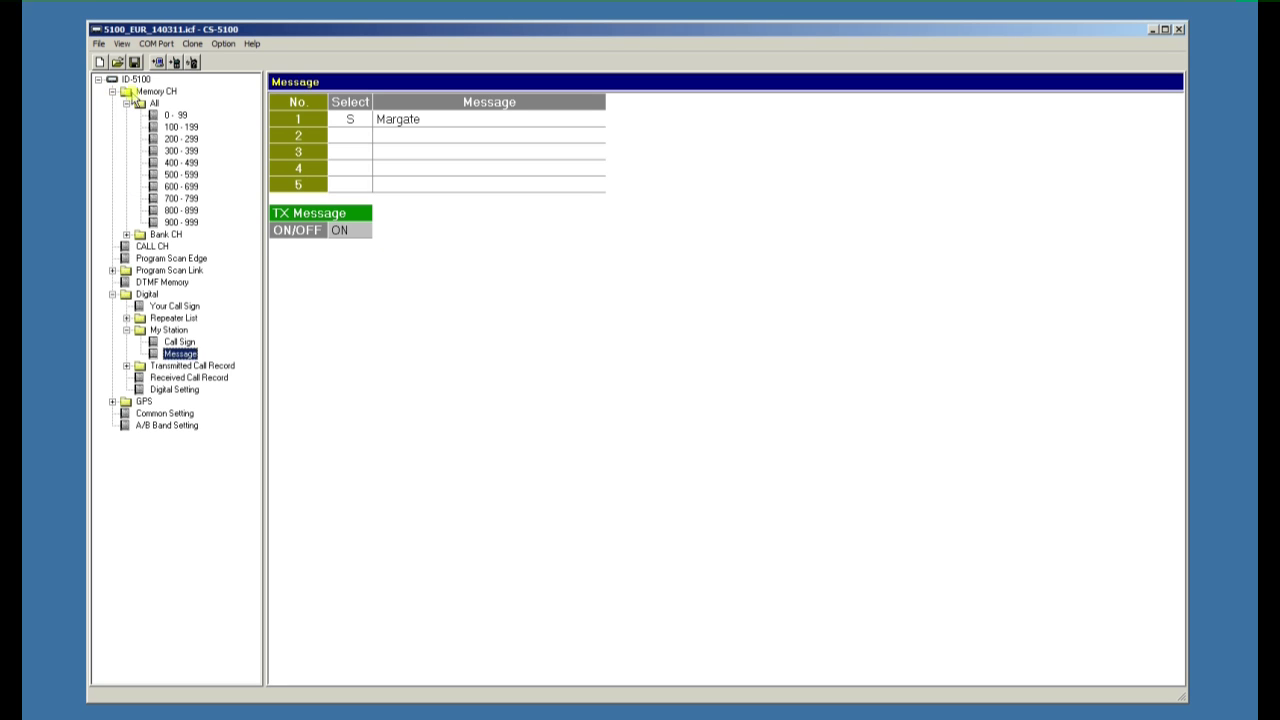
{"action": "left_click", "coordinate": [176, 115]}
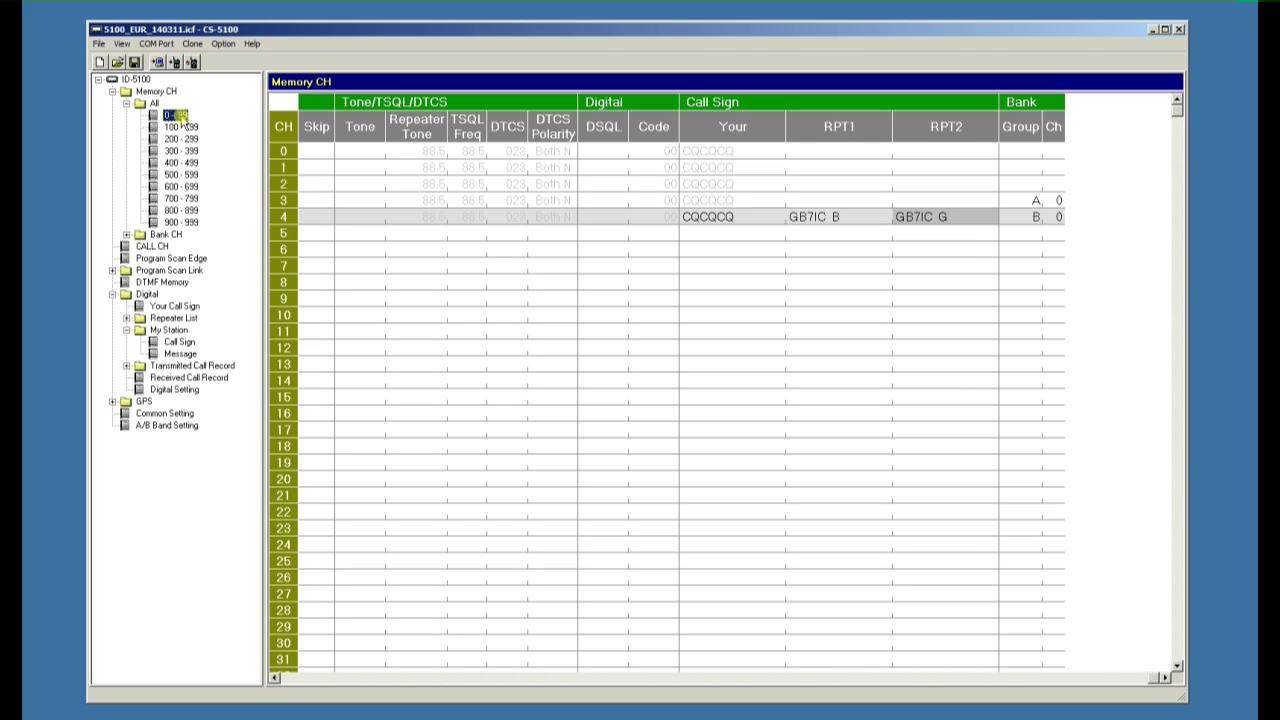
{"action": "left_click", "coordinate": [295, 679]}
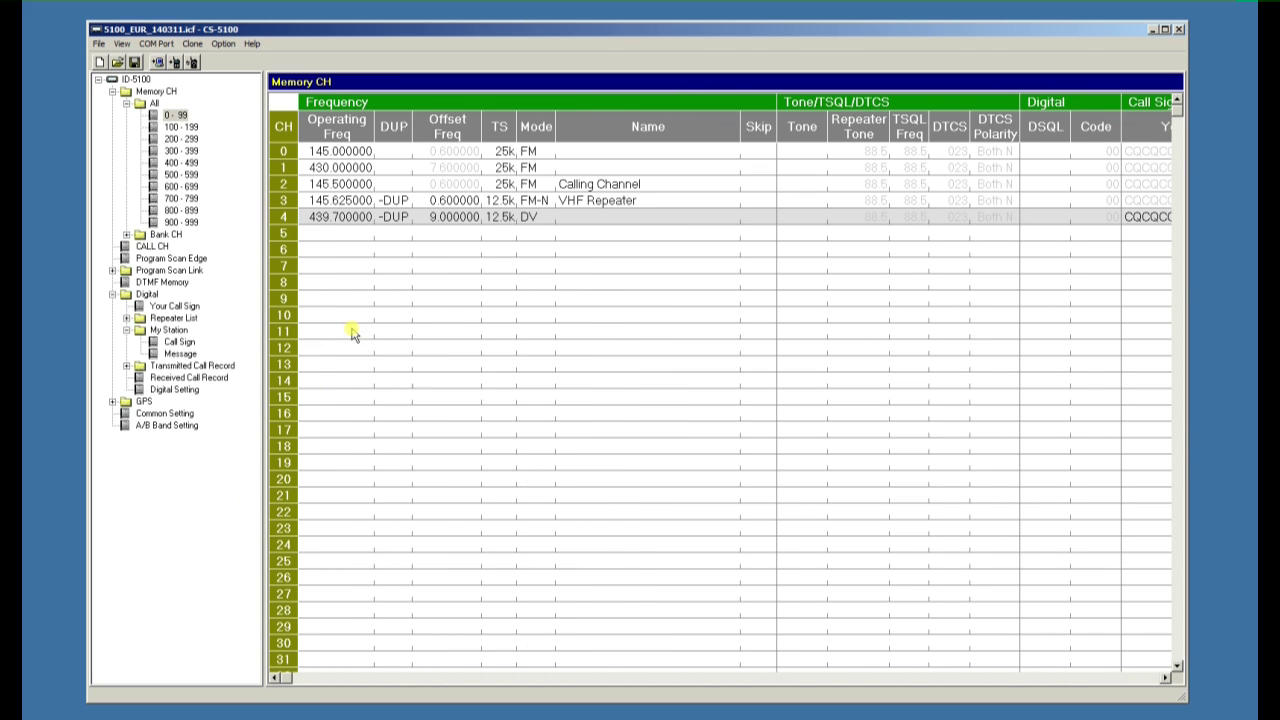
{"action": "left_click", "coordinate": [126, 234]}
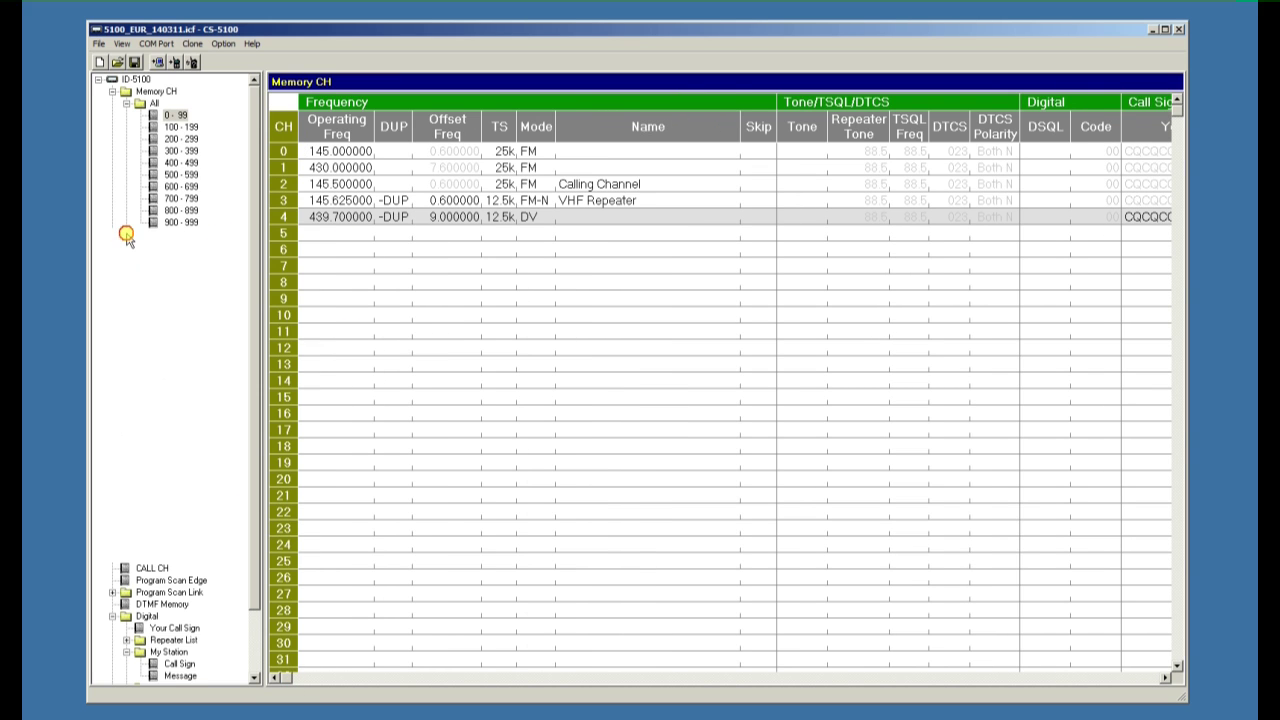
{"action": "left_click", "coordinate": [192, 258]}
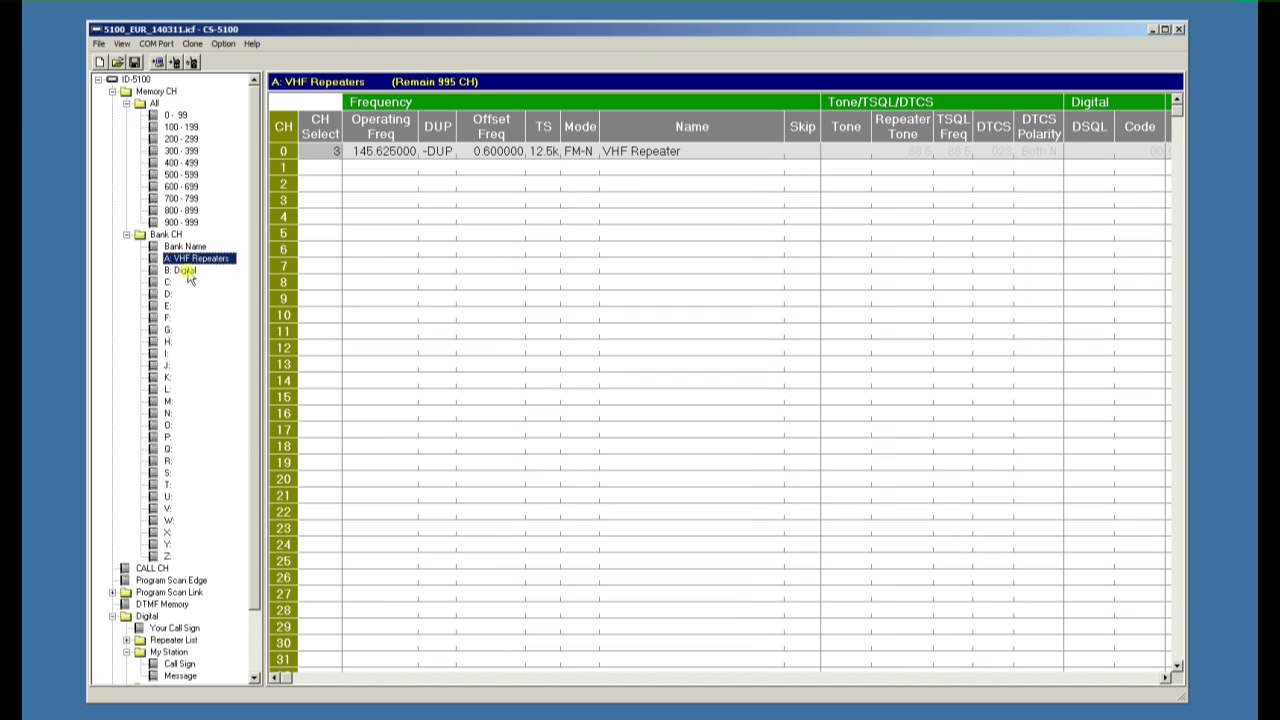
{"action": "left_click", "coordinate": [188, 271]}
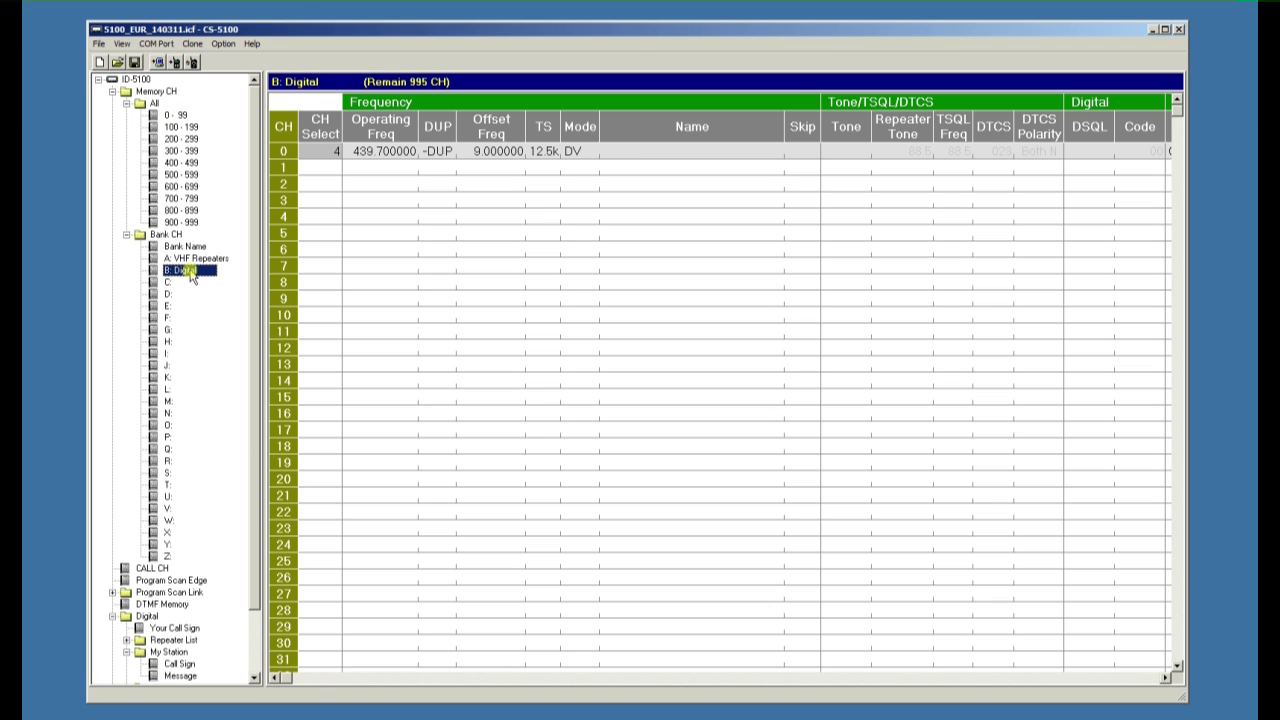
{"action": "left_click", "coordinate": [126, 234]}
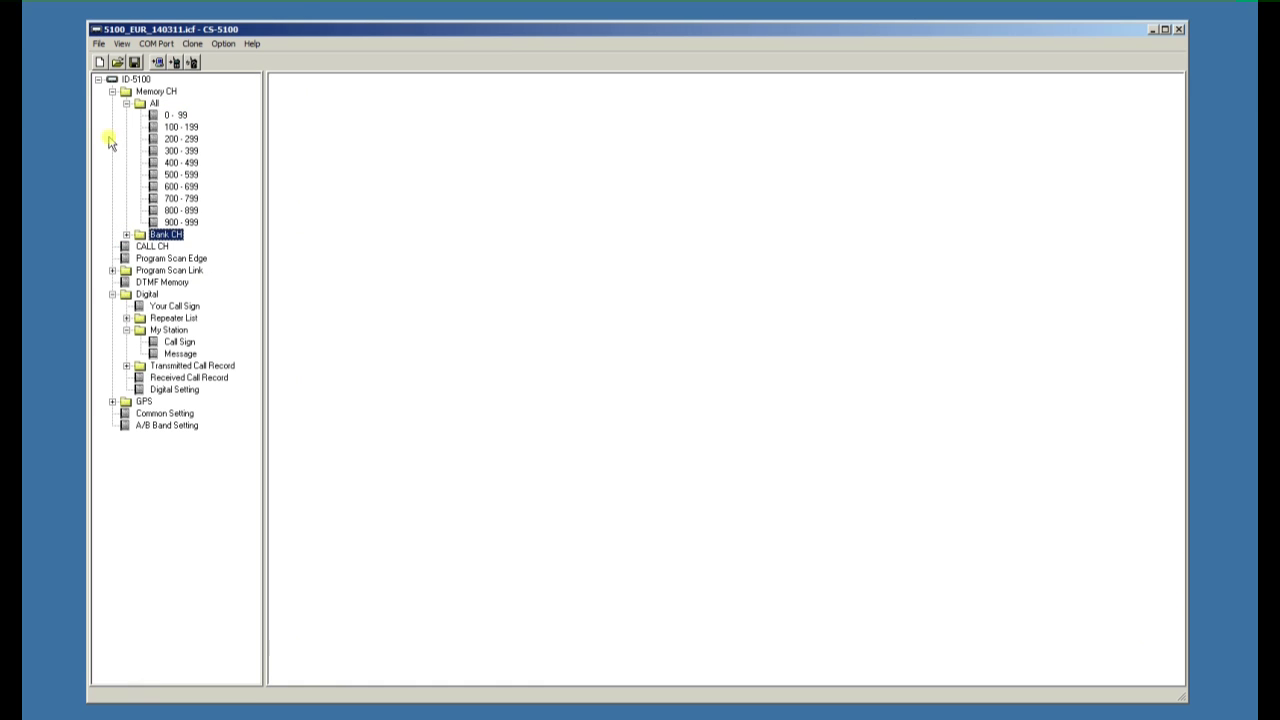
{"action": "left_click", "coordinate": [112, 92]}
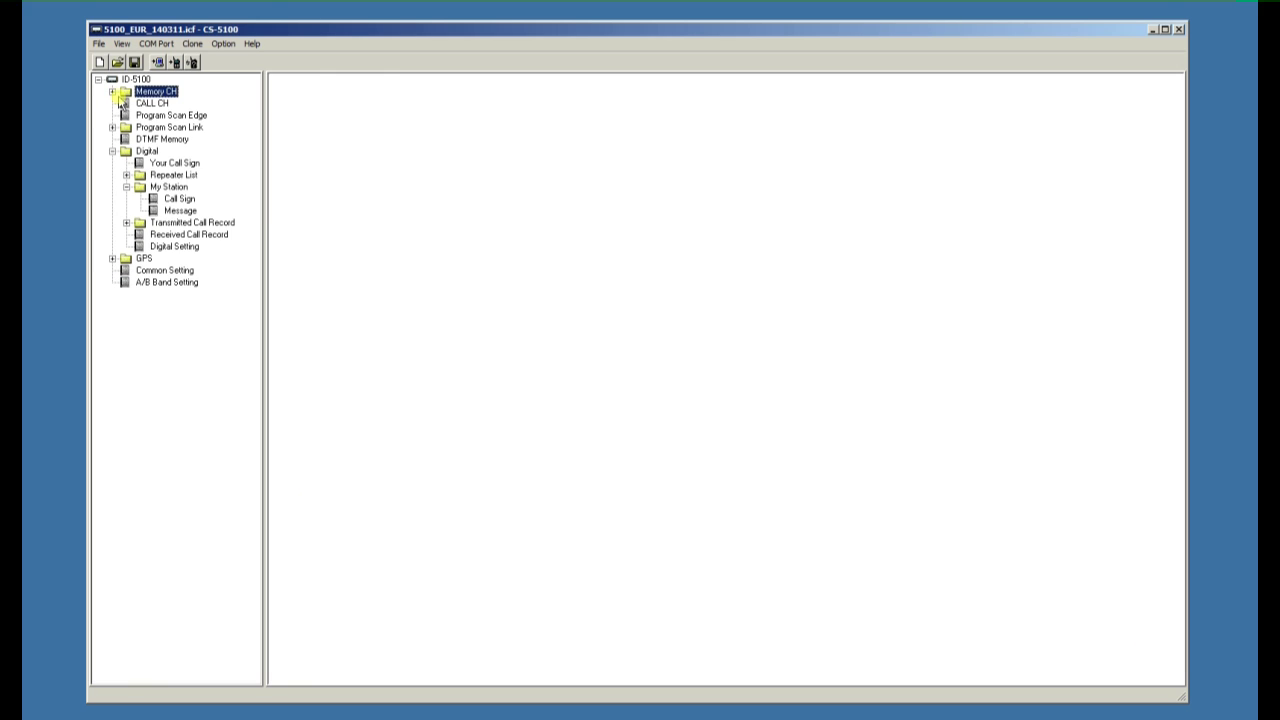
{"action": "left_click", "coordinate": [126, 175]}
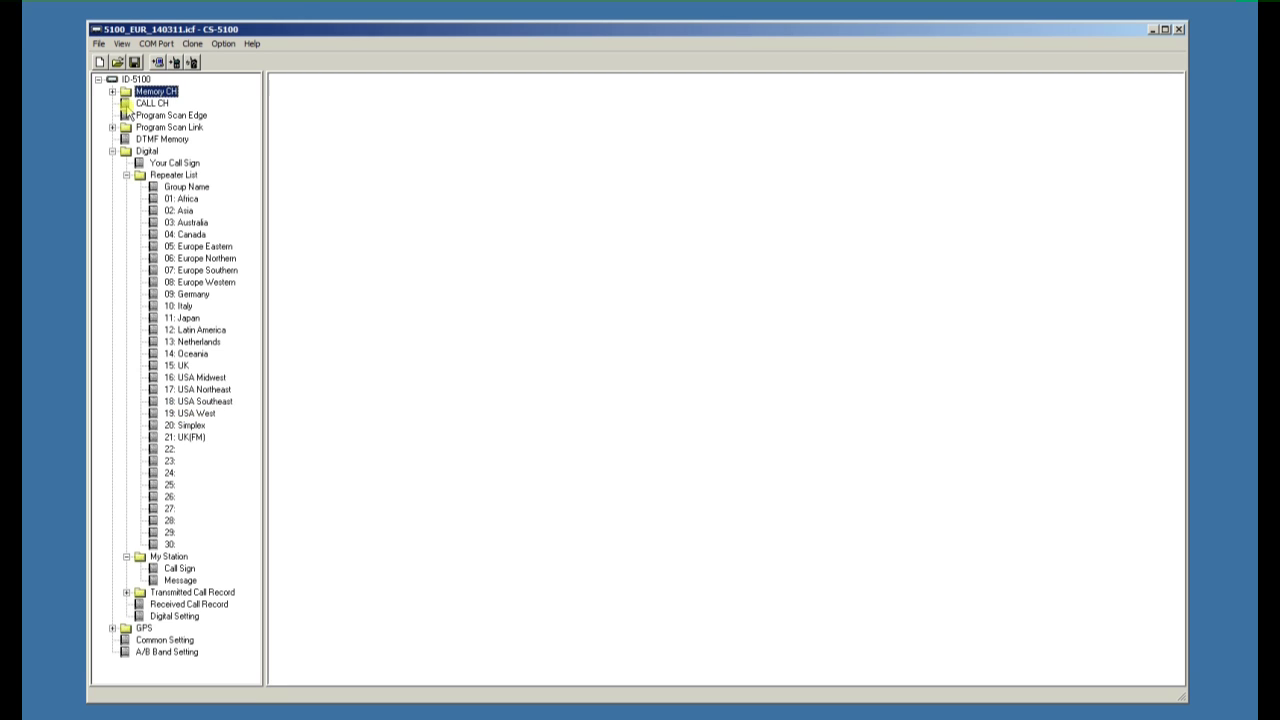
{"action": "left_click", "coordinate": [98, 80]}
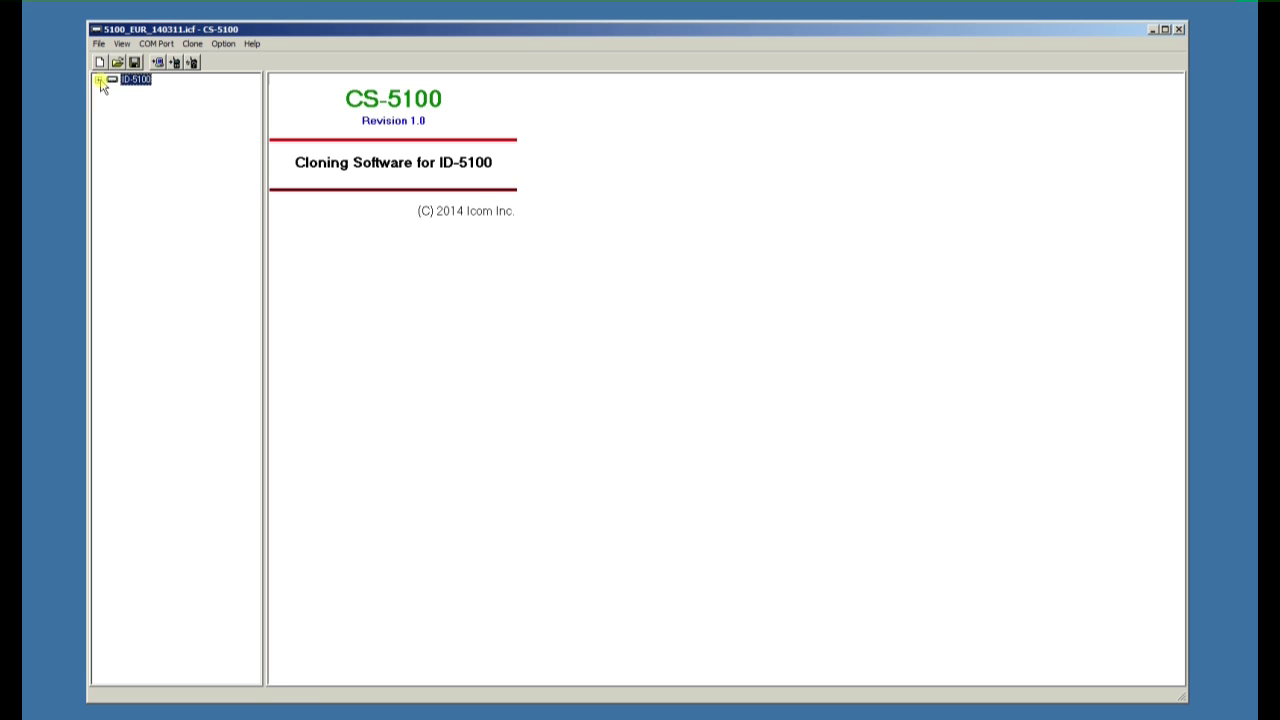